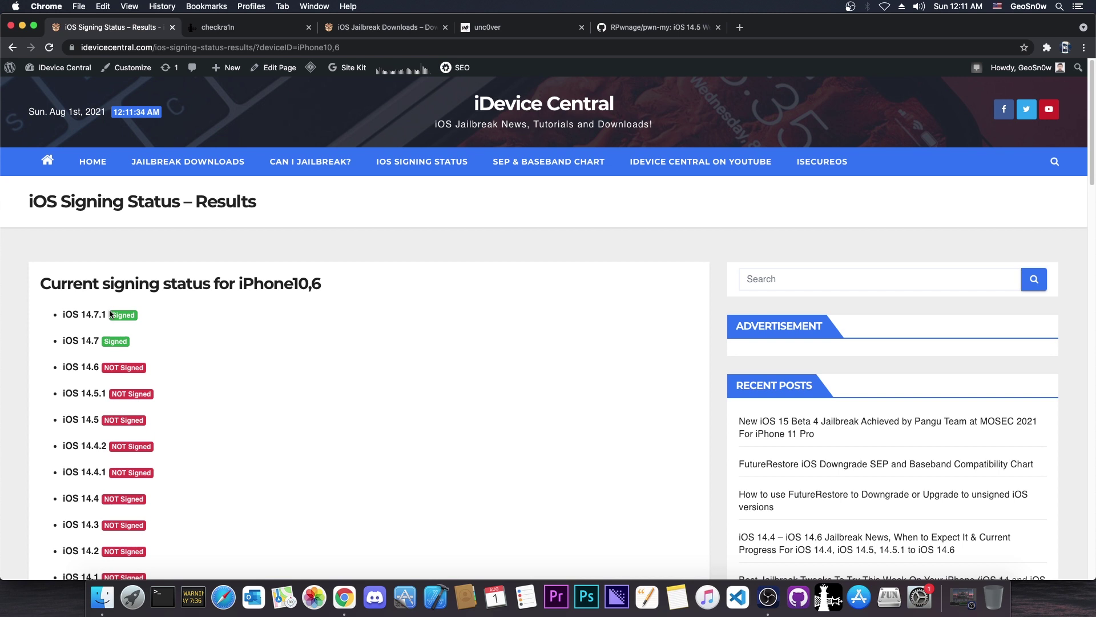
# - Read through the checkra1n website and highlight its iPhone X device limit
pyautogui.click(221, 29)
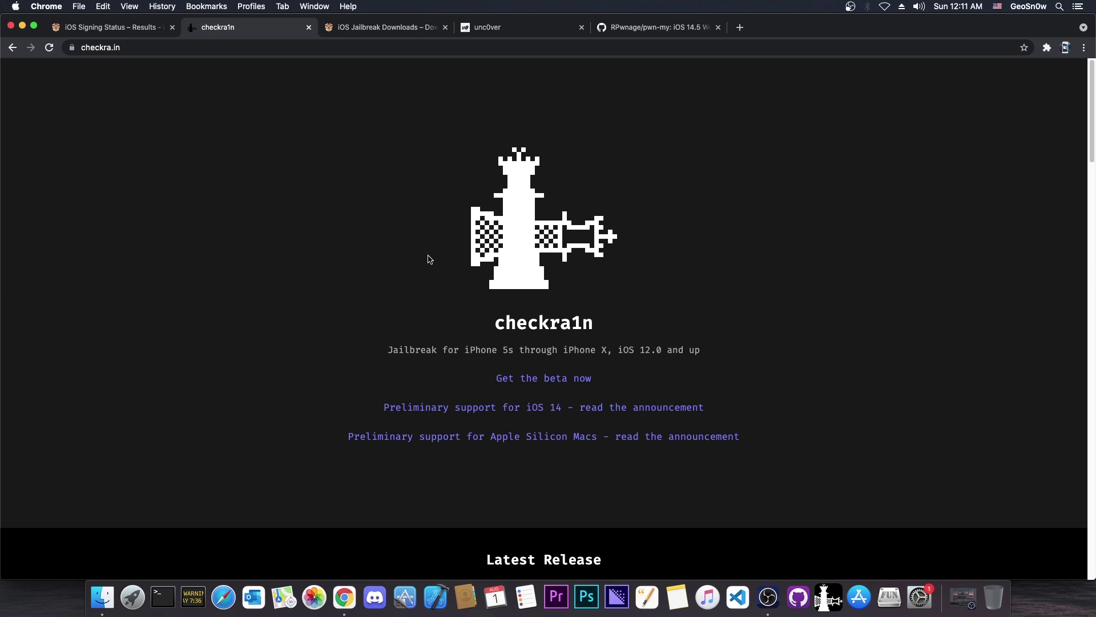
pyautogui.scroll(-3, 443, 264)
pyautogui.scroll(-10, 446, 262)
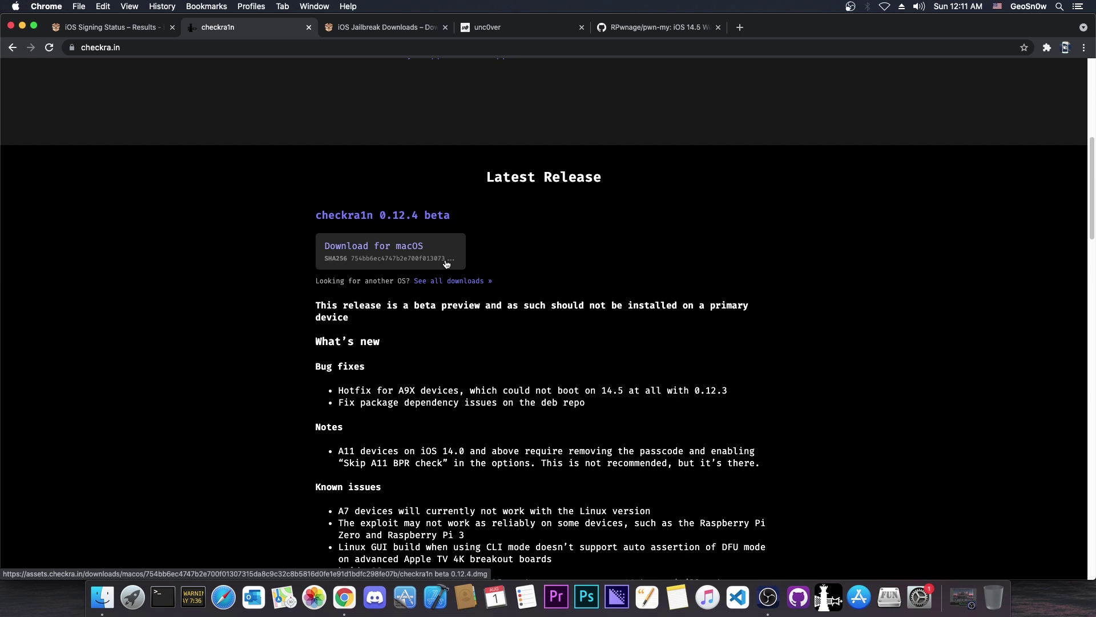
pyautogui.scroll(12, 446, 263)
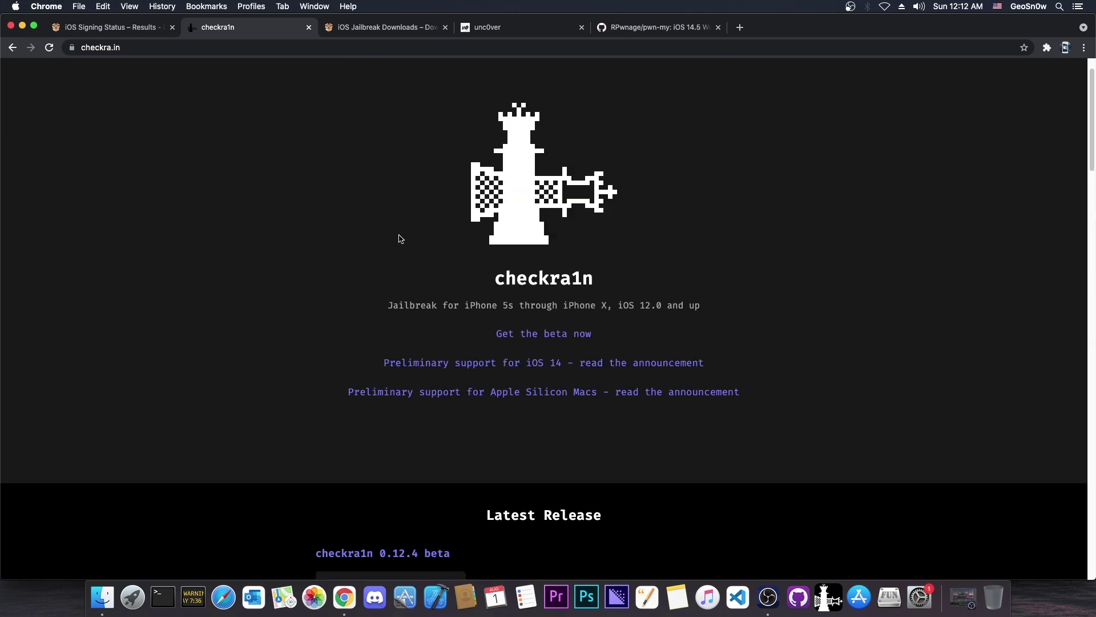
pyautogui.scroll(-20, 399, 239)
pyautogui.scroll(16, 440, 222)
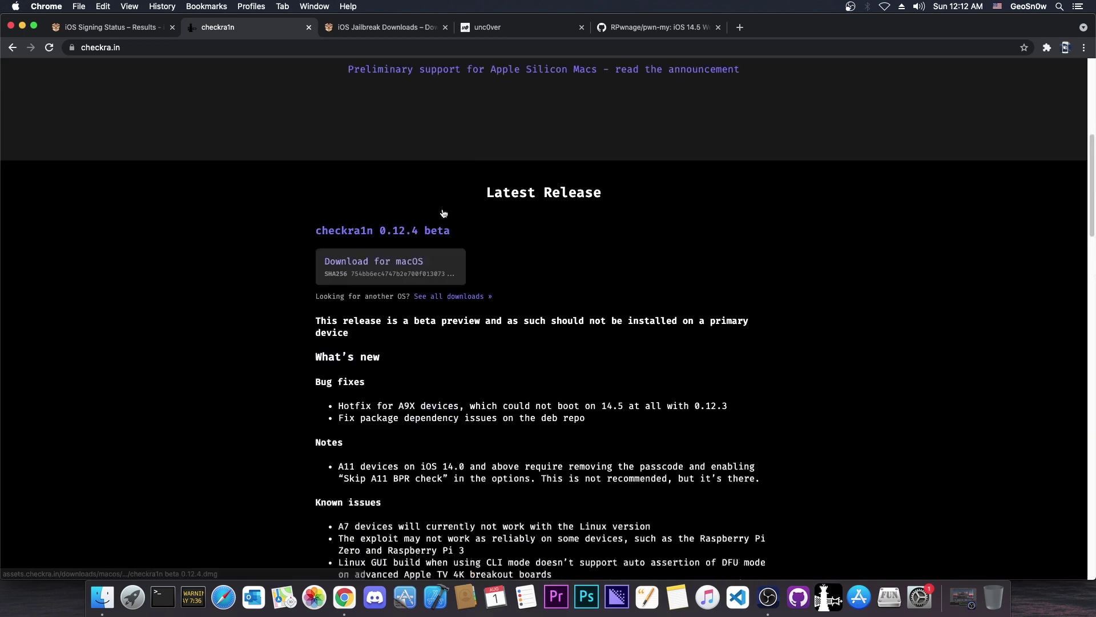
pyautogui.scroll(8, 444, 213)
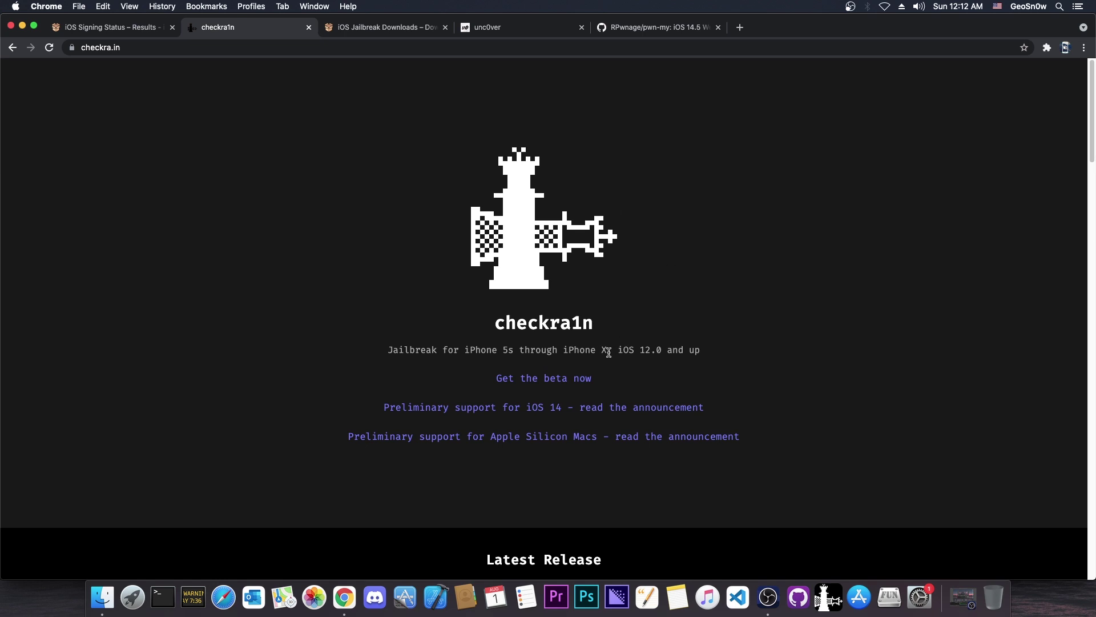
pyautogui.moveTo(568, 351); pyautogui.dragTo(608, 350)
# - Compare the iOS signing status results with the checkra1n website
pyautogui.click(117, 28)
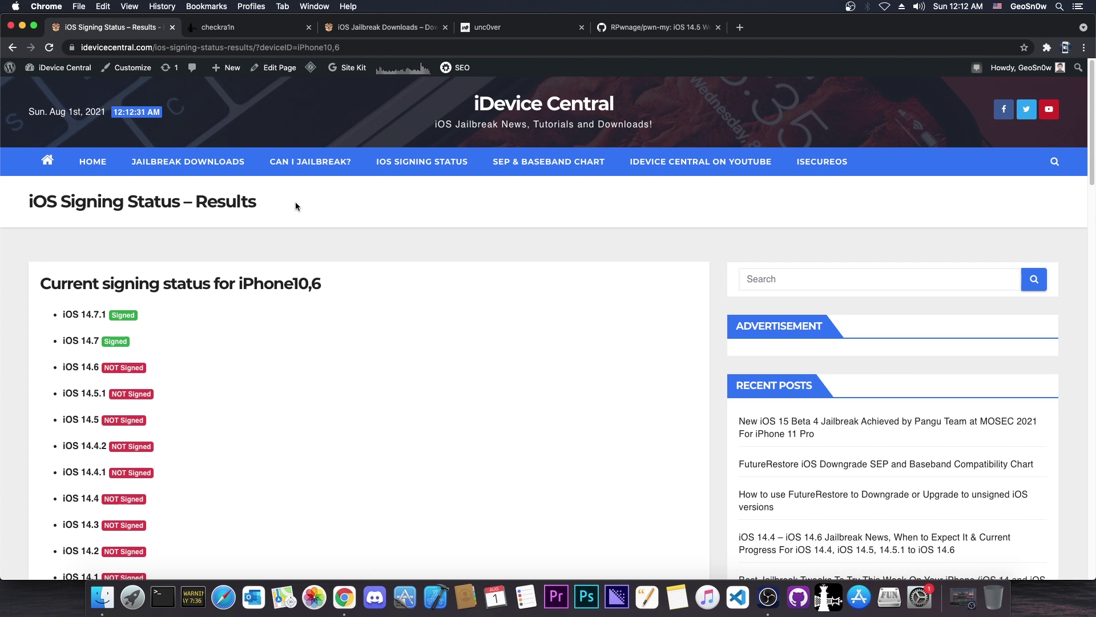
pyautogui.click(254, 26)
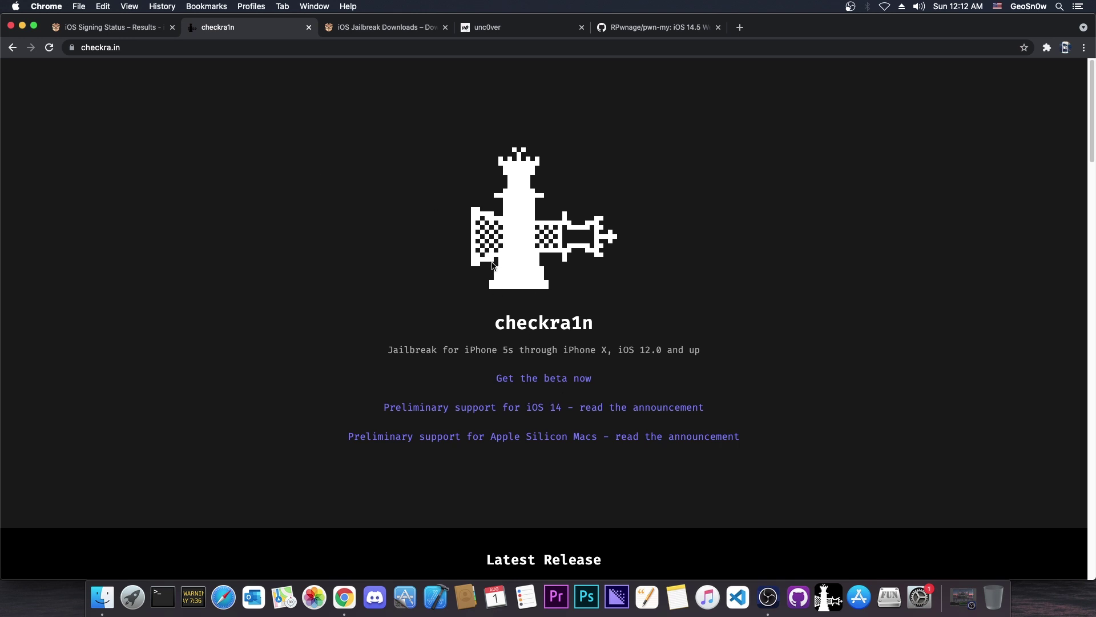
pyautogui.hotkey('ctrl', 'shift', 'Tab')
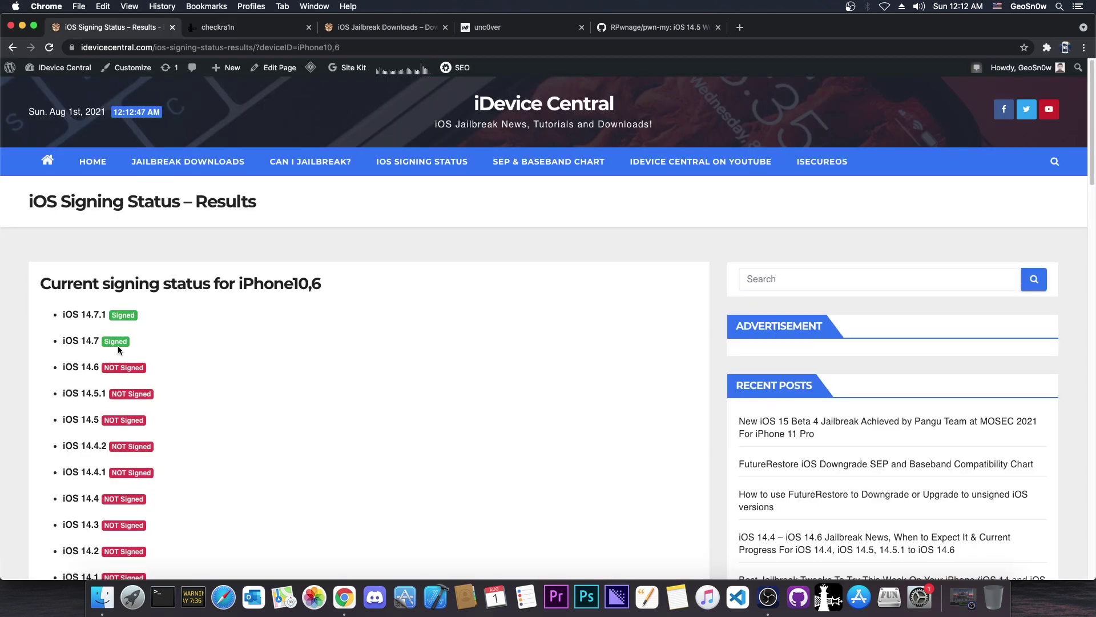
pyautogui.click(271, 26)
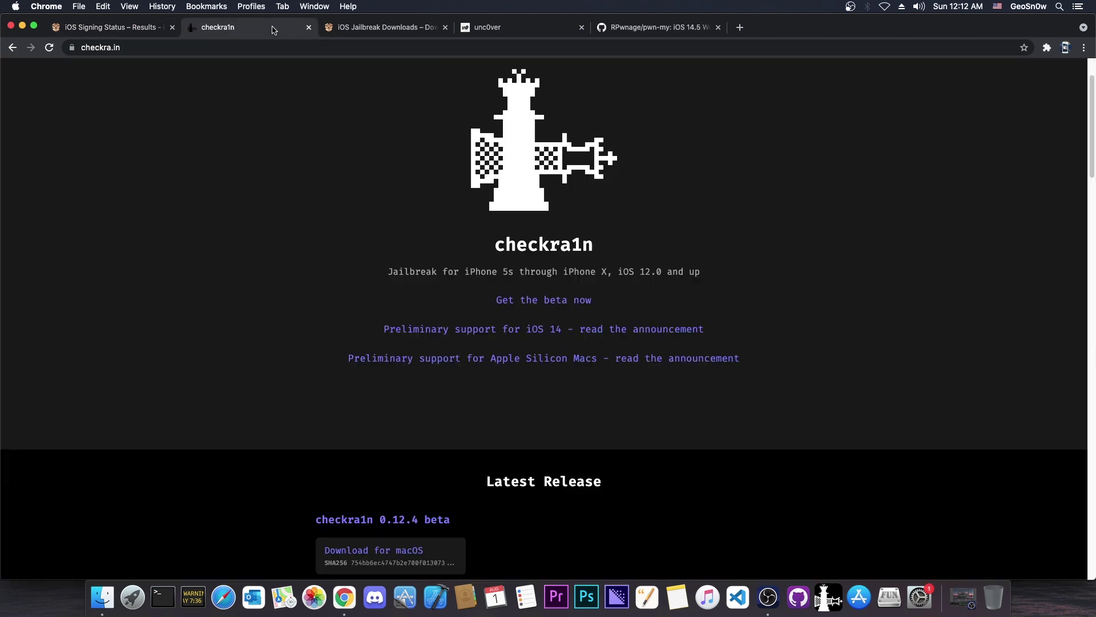
pyautogui.scroll(-6, 400, 179)
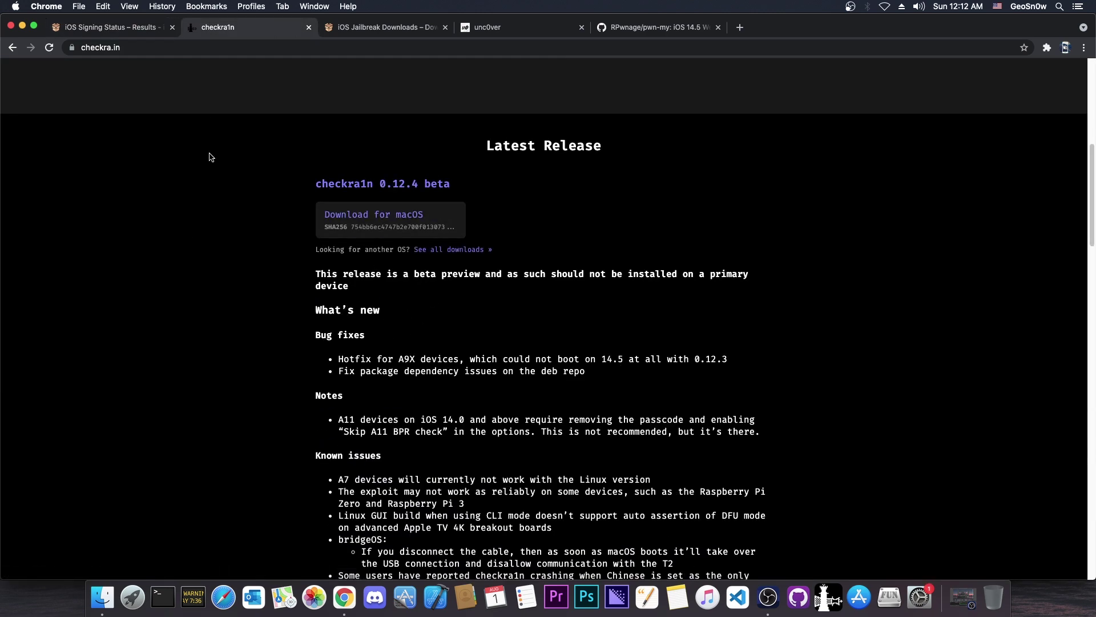
pyautogui.click(107, 28)
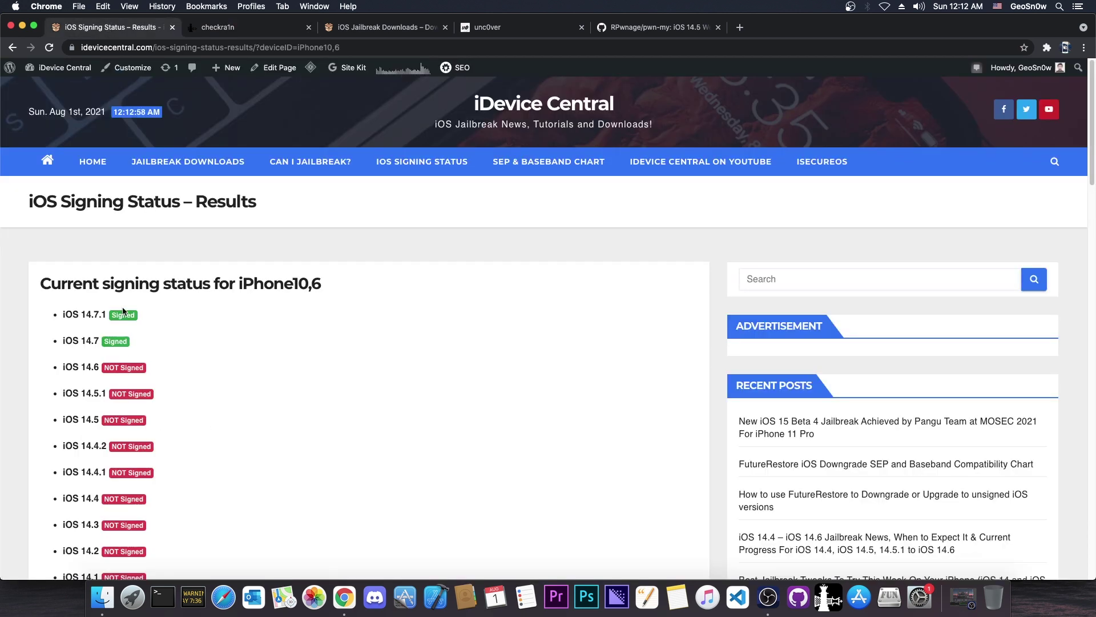
# - Check the iOS 14.7 entry in the signing status results
pyautogui.scroll(-1, 89, 312)
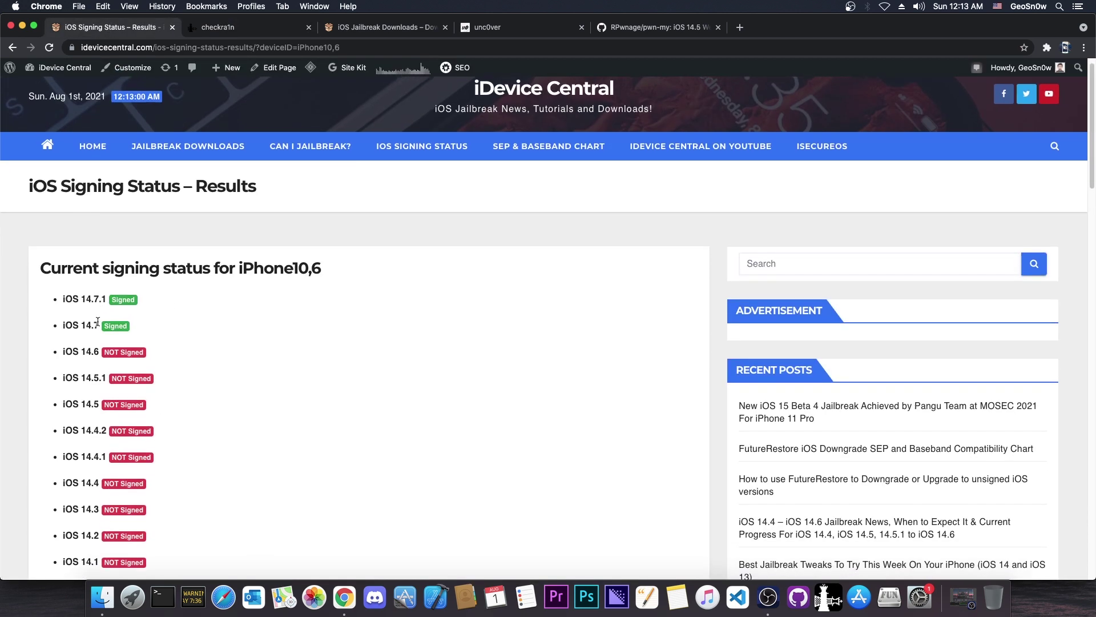
pyautogui.moveTo(80, 323); pyautogui.dragTo(104, 324)
pyautogui.click(218, 345)
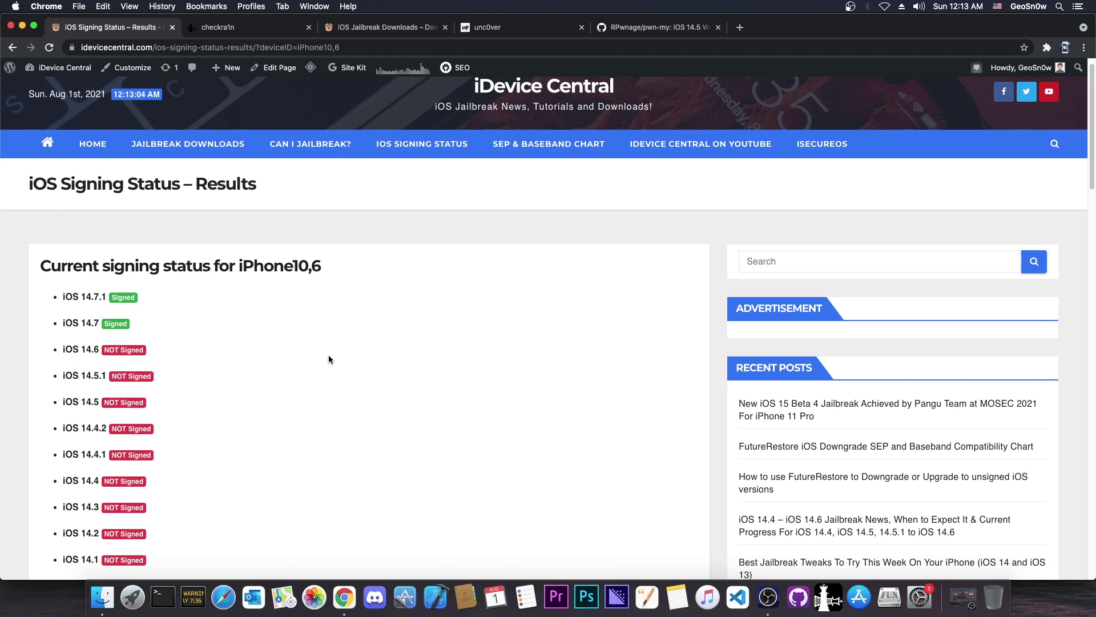
pyautogui.scroll(-8, 264, 325)
pyautogui.scroll(9, 264, 324)
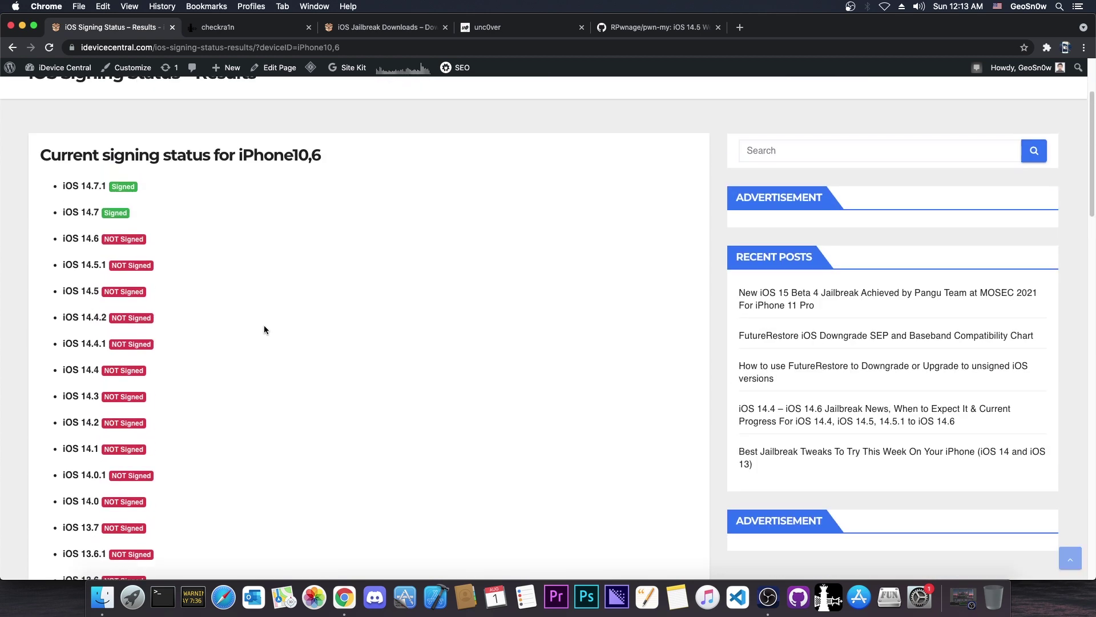
pyautogui.scroll(2, 263, 330)
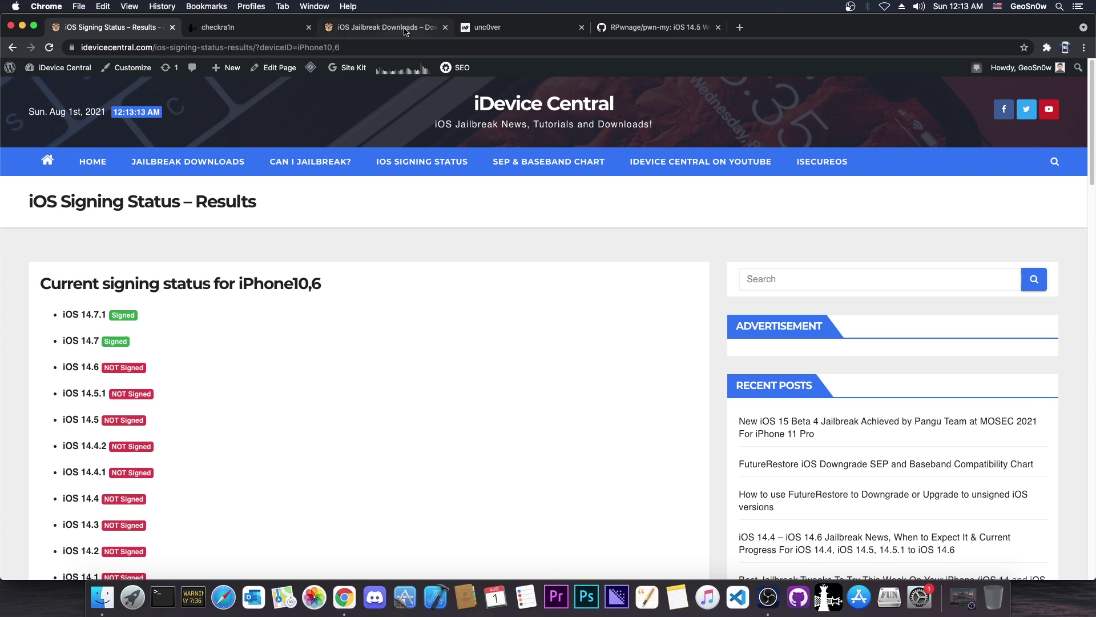
# - On the iOS Jailbreak Downloads page, find the CheckRa1n entry for iOS 14.6 – 14.7.1
pyautogui.click(386, 27)
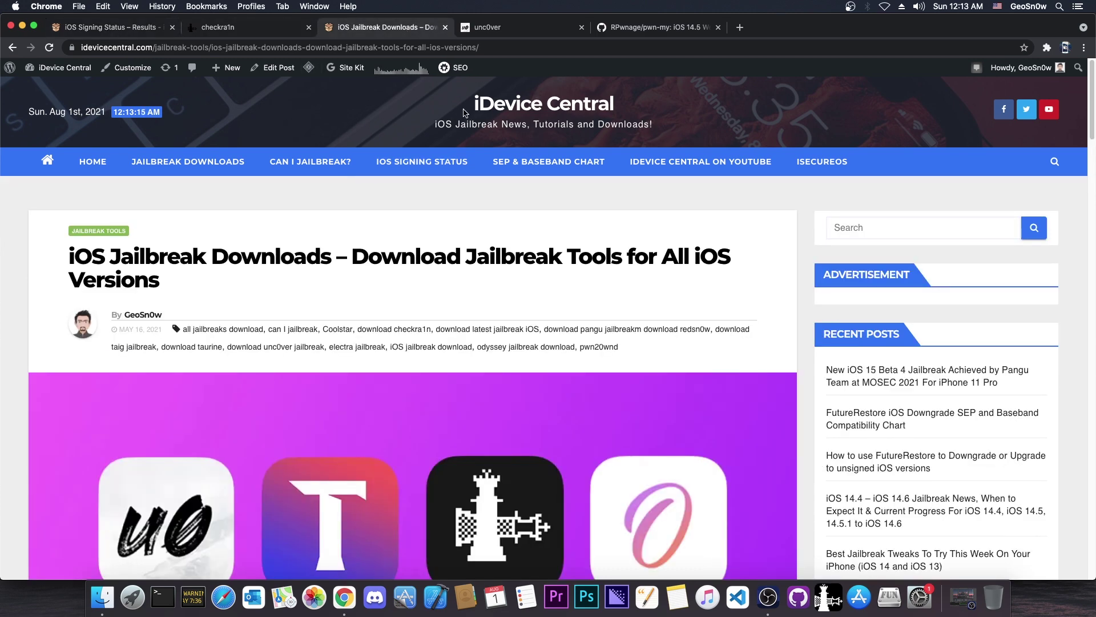
pyautogui.click(294, 164)
pyautogui.scroll(-6, 440, 265)
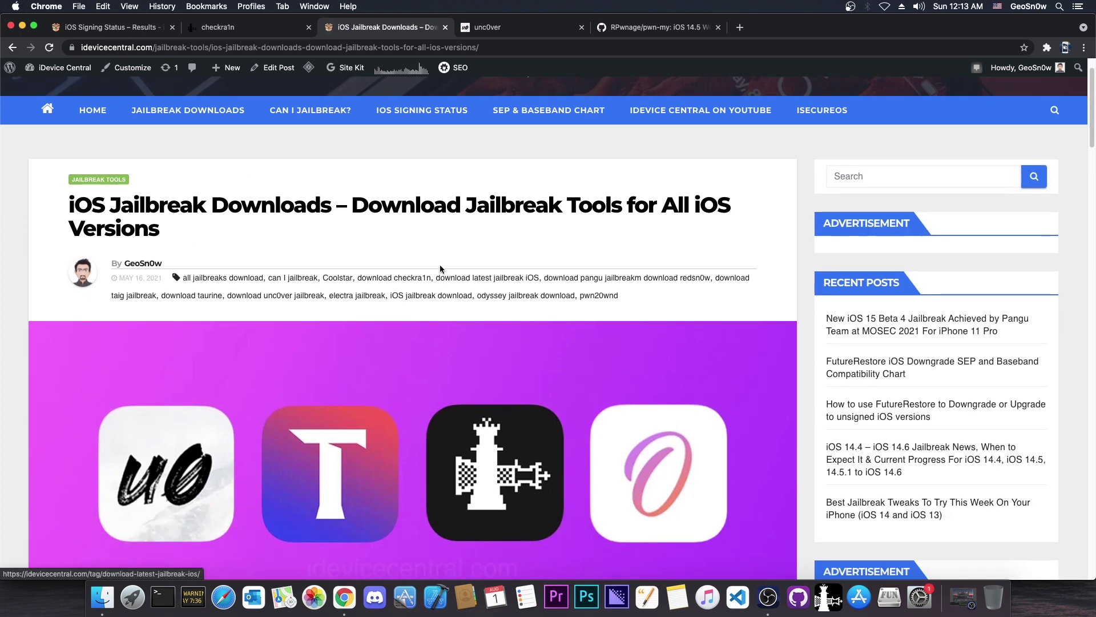
pyautogui.scroll(-7, 438, 269)
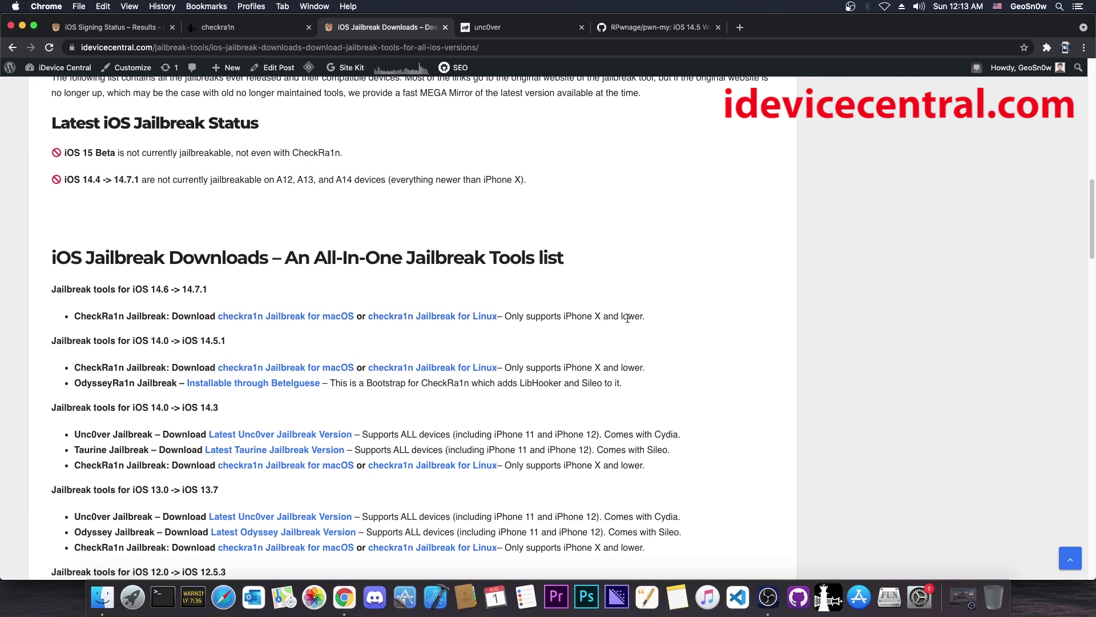
pyautogui.tripleClick(650, 317)
pyautogui.click(533, 273)
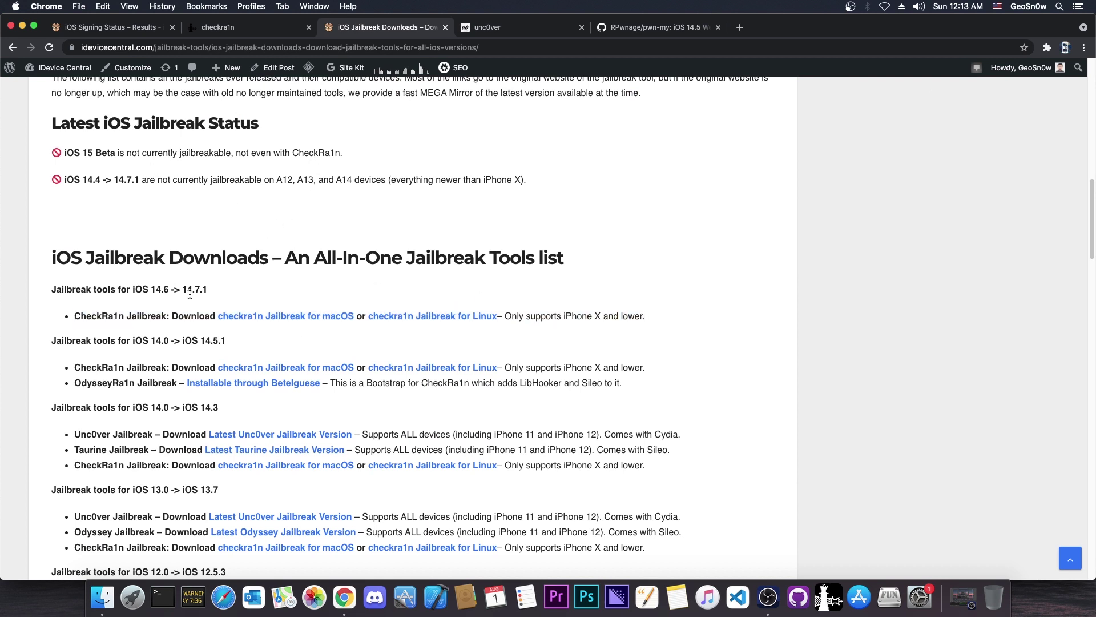
pyautogui.scroll(15, 164, 285)
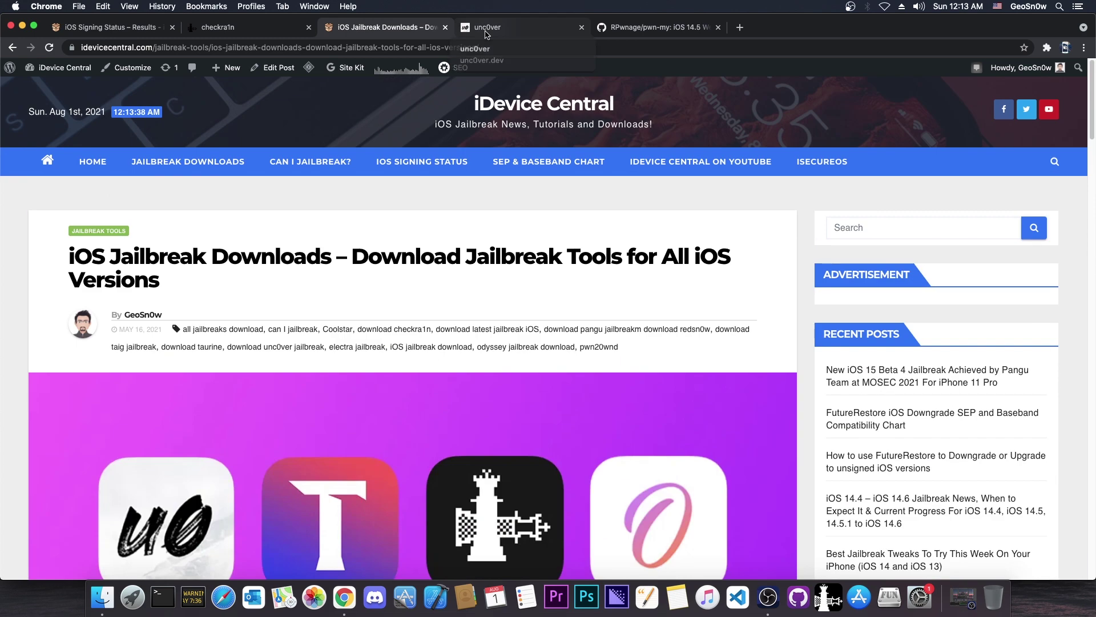
# - Look over the unc0ver site and the pwn-my GitHub README, then return to checkra1n's home page
pyautogui.click(486, 30)
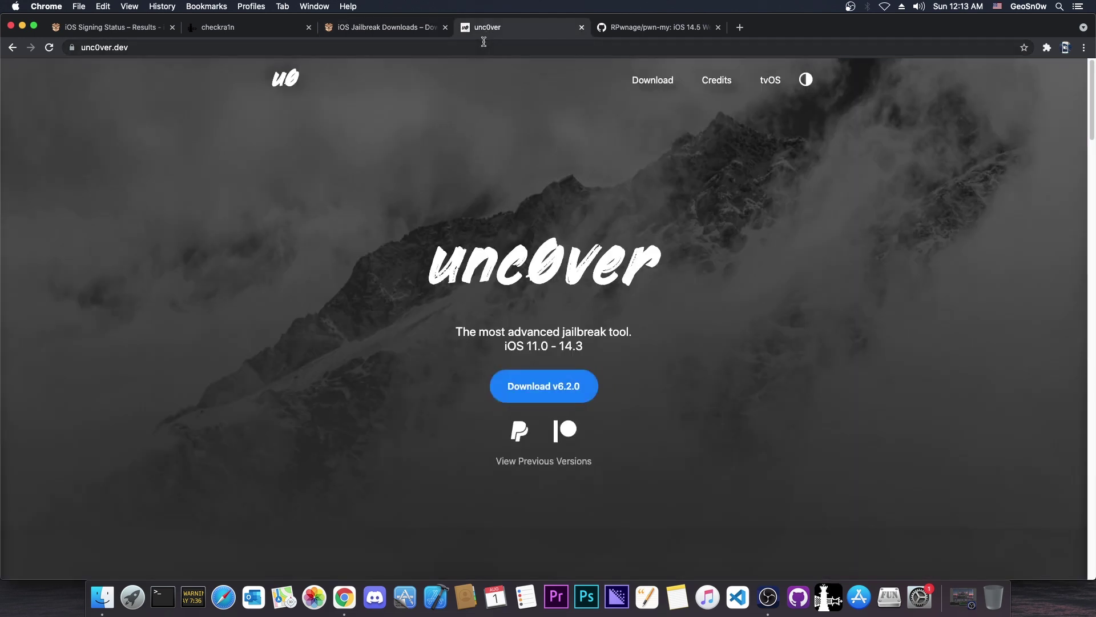
pyautogui.click(647, 34)
pyautogui.scroll(-5, 374, 243)
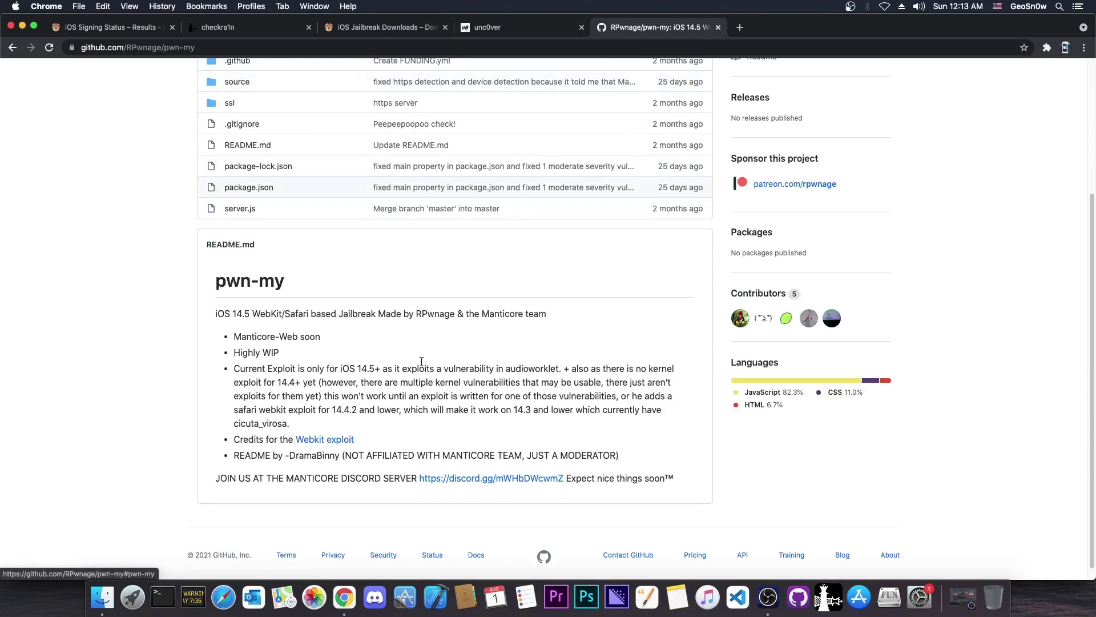
pyautogui.press('super+m')
pyautogui.click(978, 598)
pyautogui.click(214, 29)
pyautogui.scroll(6, 272, 140)
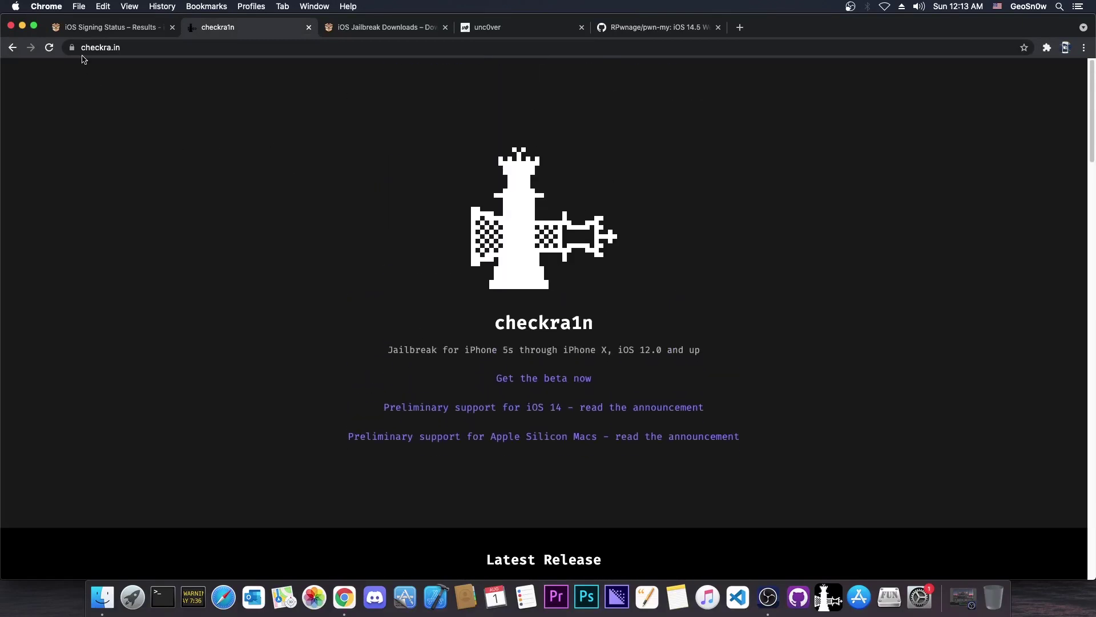
# - Go from iDevice Central to the full checkra1n 0.12.4 beta macOS download list, then minimize Chrome
pyautogui.click(343, 27)
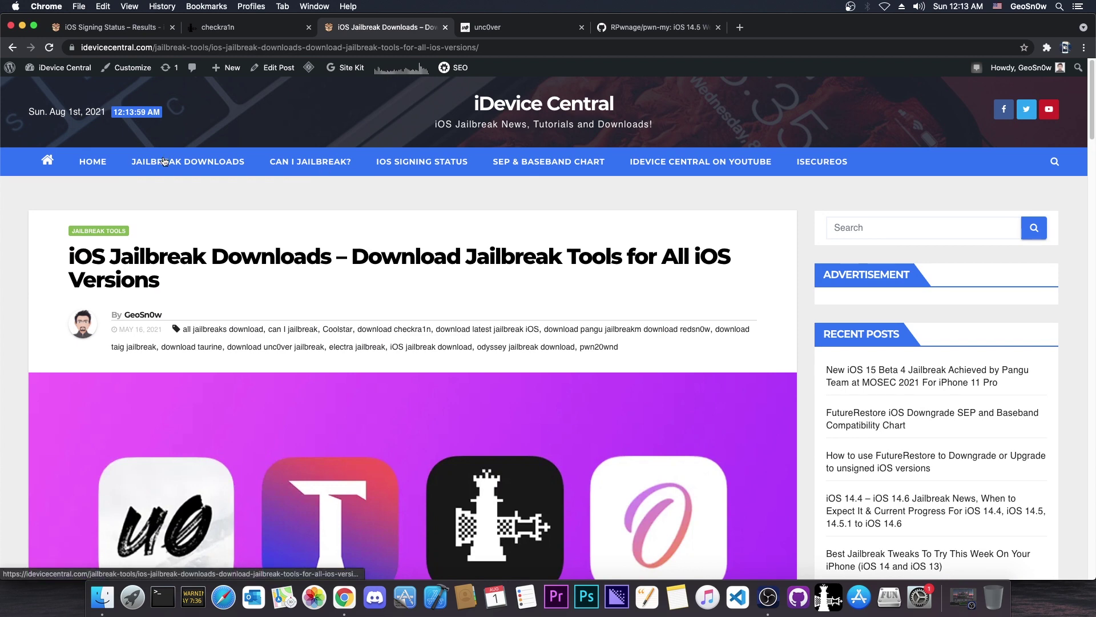
pyautogui.scroll(-15, 180, 170)
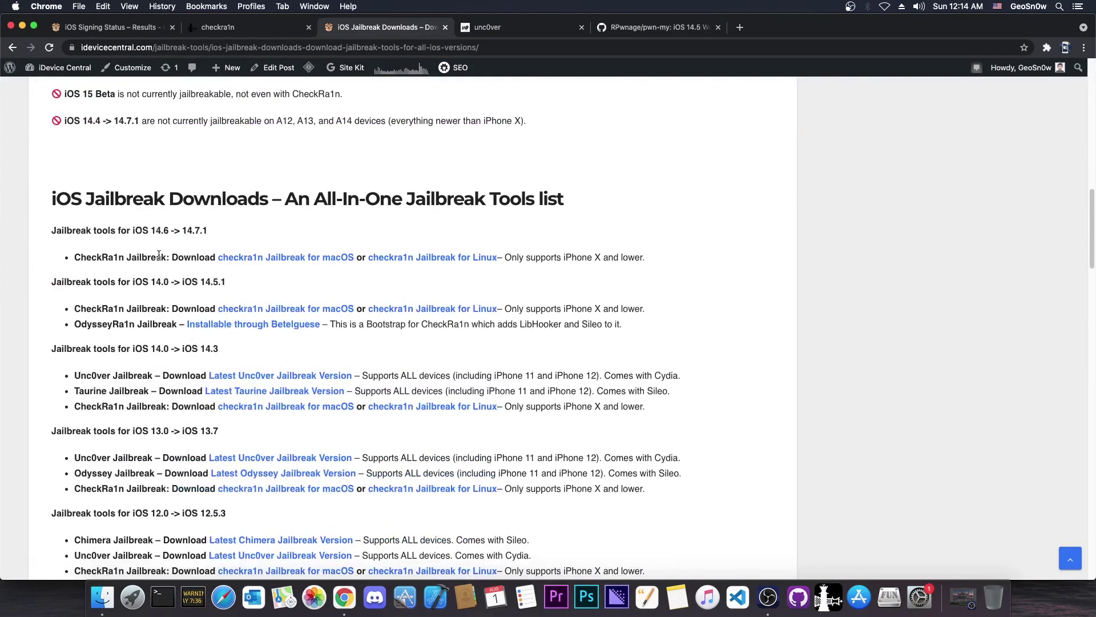
pyautogui.click(304, 258)
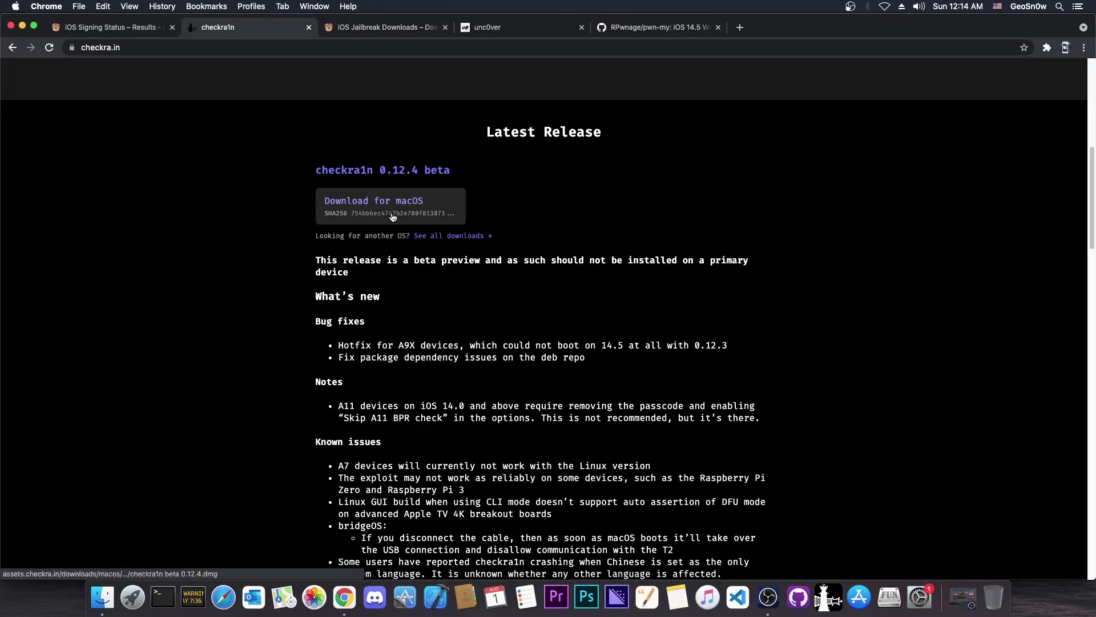
pyautogui.click(454, 235)
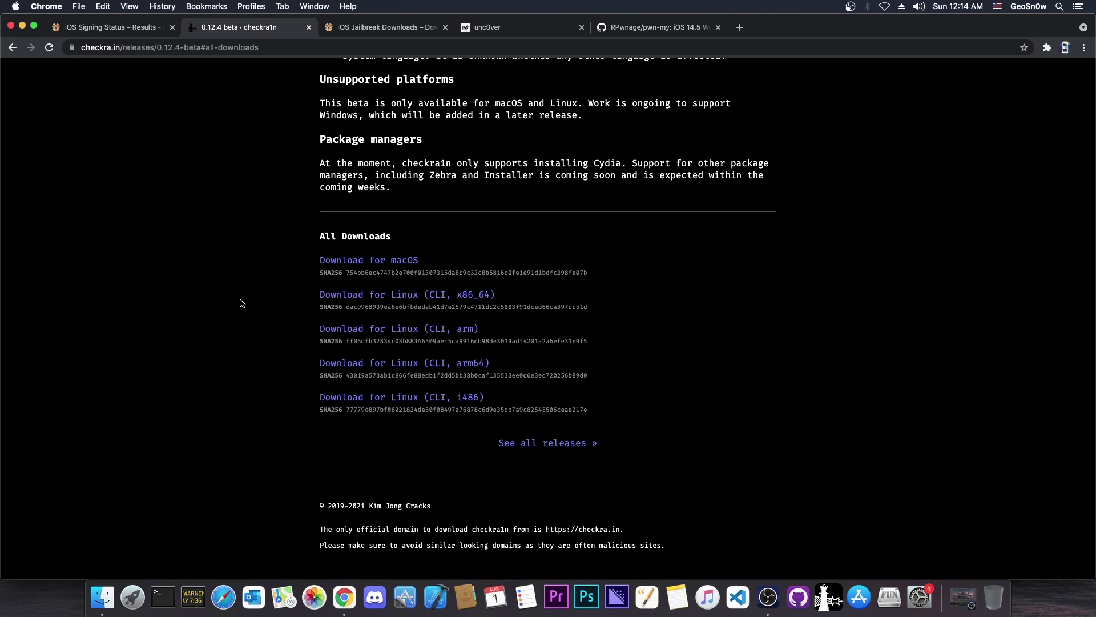
pyautogui.click(22, 26)
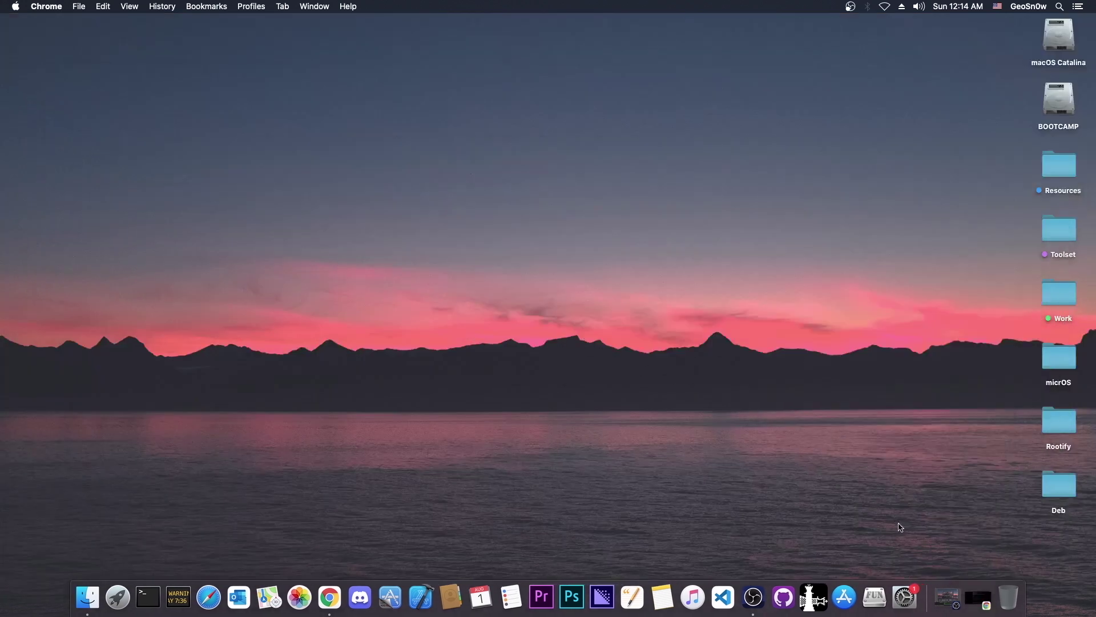
# - Launch checkra1n from the Dock, note the unsupported iPadOS 14.7.1 message, and shift the window up-left
pyautogui.click(813, 596)
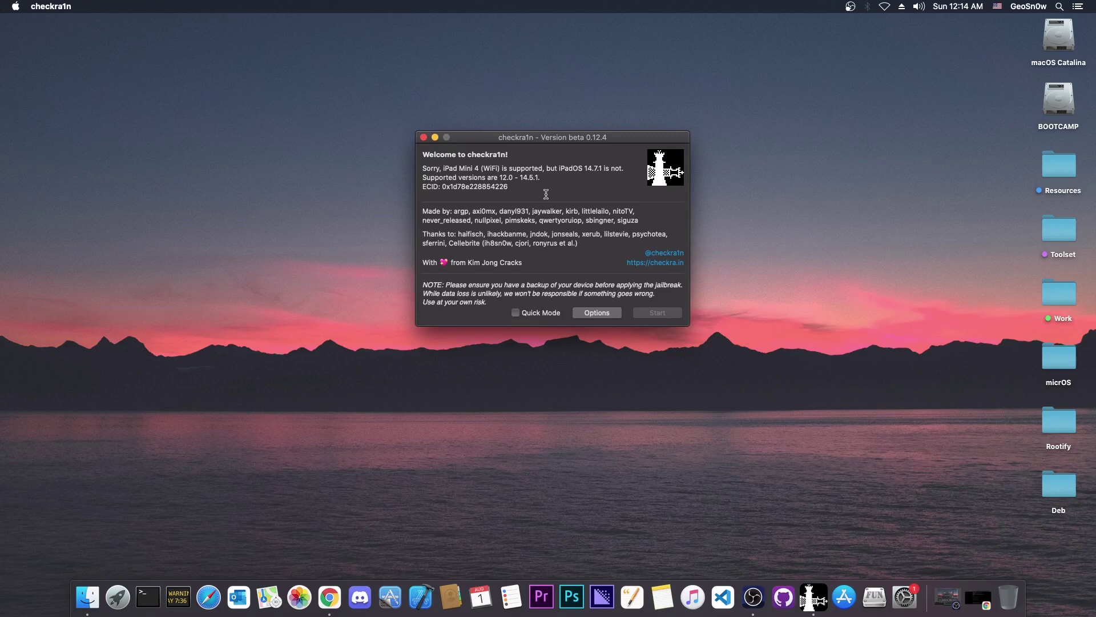
pyautogui.moveTo(586, 168); pyautogui.dragTo(606, 170)
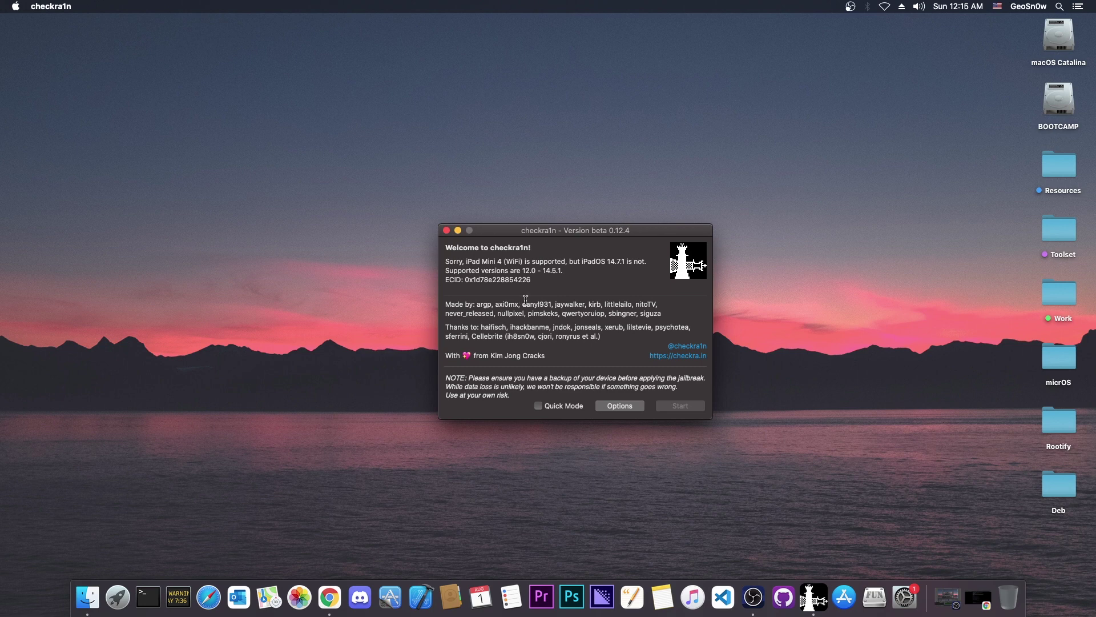
pyautogui.moveTo(503, 234); pyautogui.dragTo(493, 228)
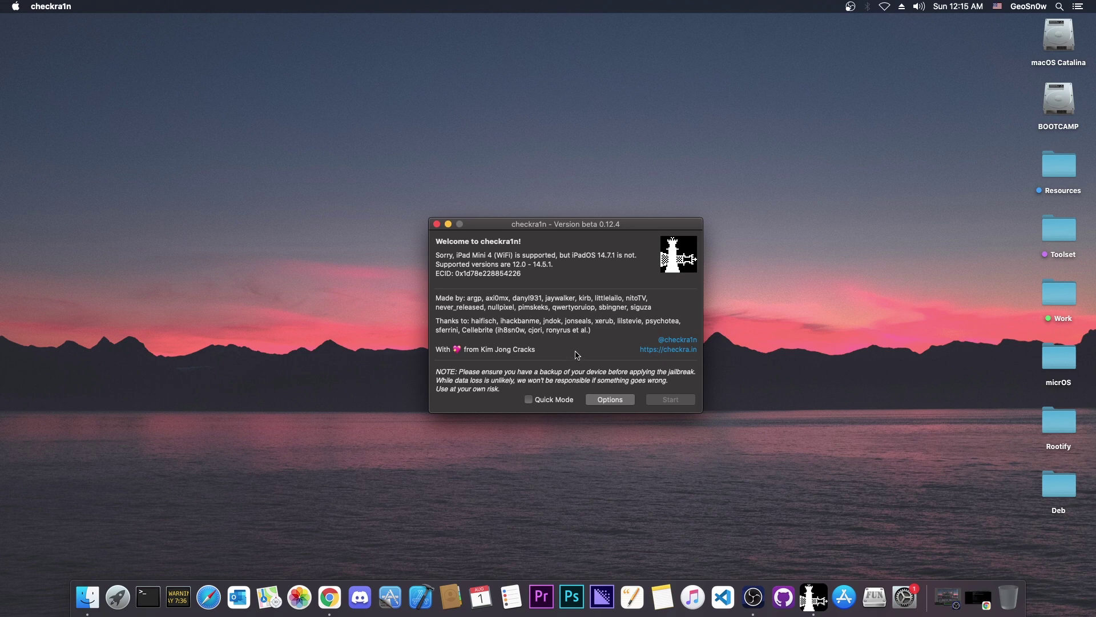
# - In Options, enable untested iOS versions, Verbose Boot and Skip A11 BPR check, then go back
pyautogui.click(608, 399)
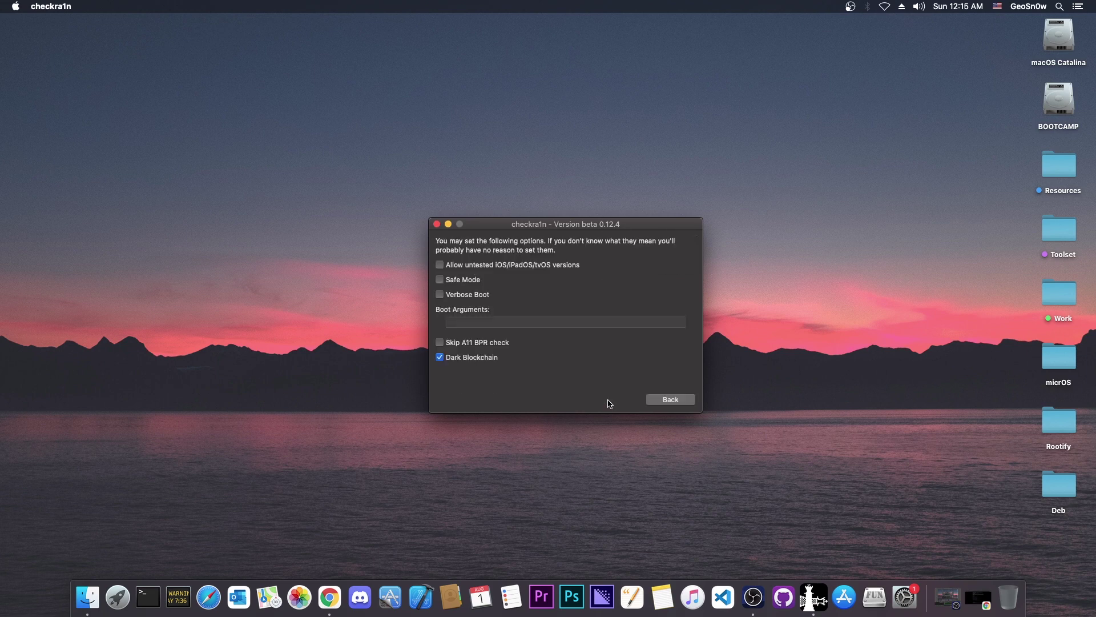
pyautogui.click(444, 266)
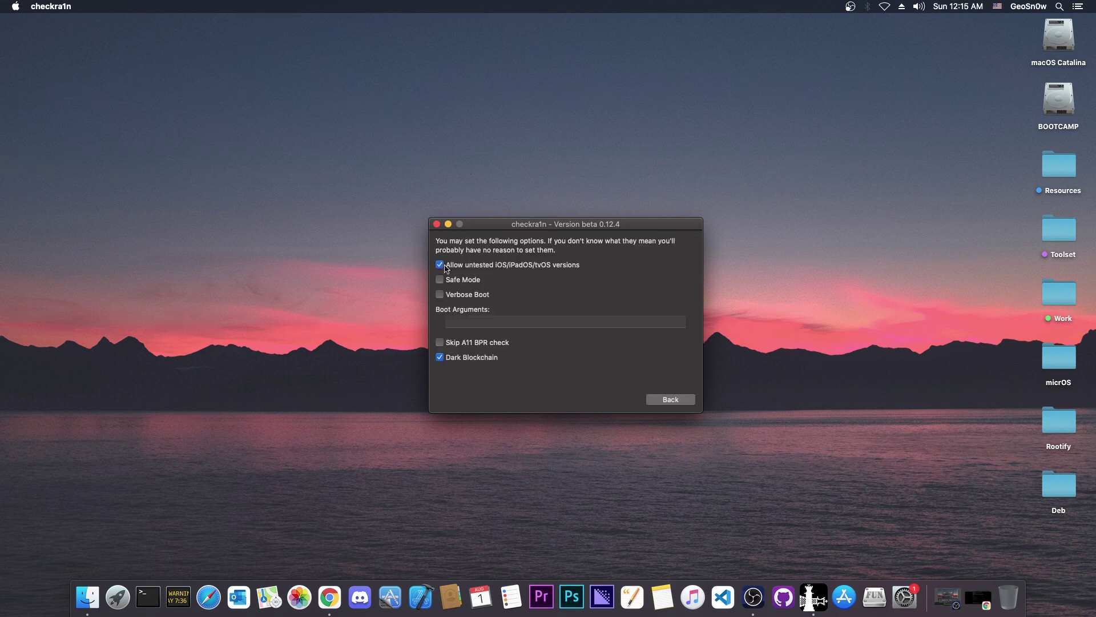
pyautogui.click(441, 295)
pyautogui.click(440, 344)
pyautogui.click(672, 401)
# - Start the jailbreak, accept the untested iPadOS warning, enter recovery mode and begin the DFU sequence
pyautogui.click(676, 401)
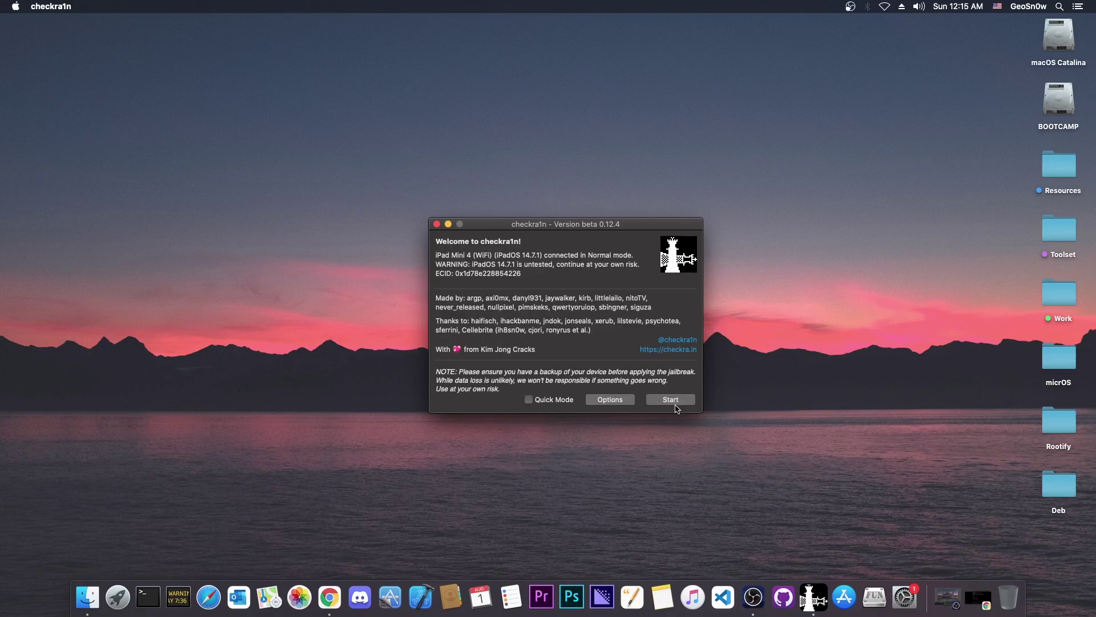
pyautogui.click(672, 402)
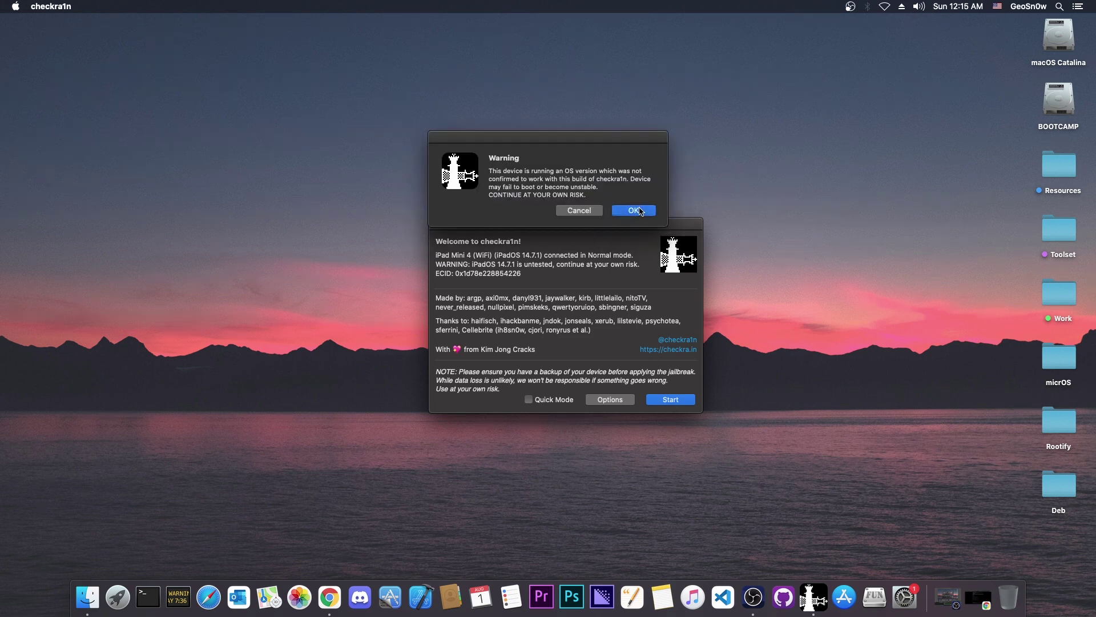
pyautogui.click(635, 211)
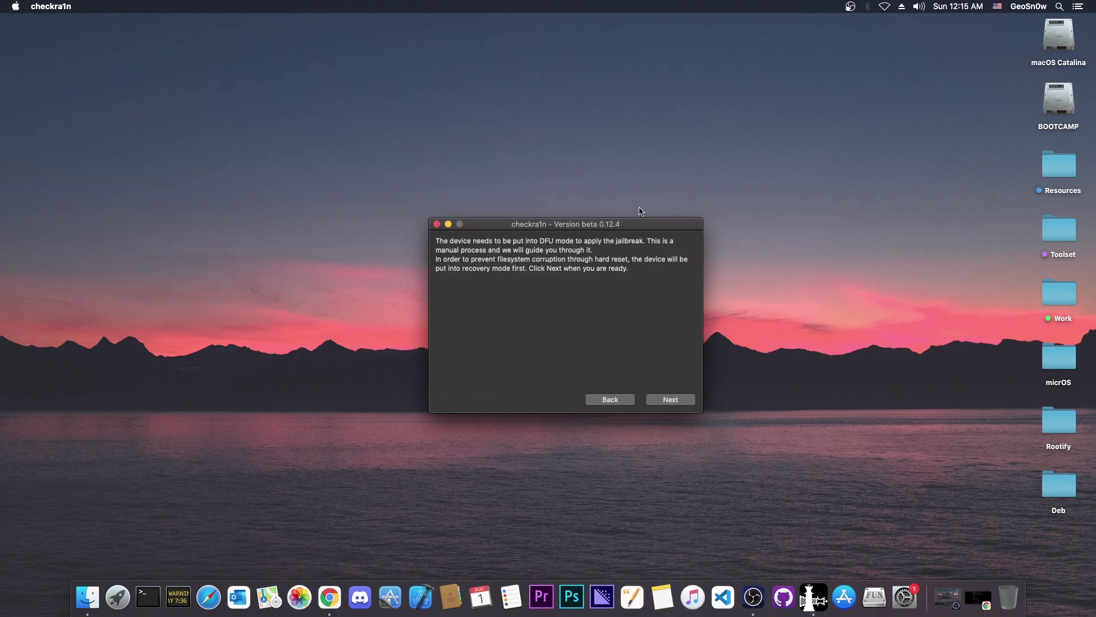
pyautogui.click(671, 399)
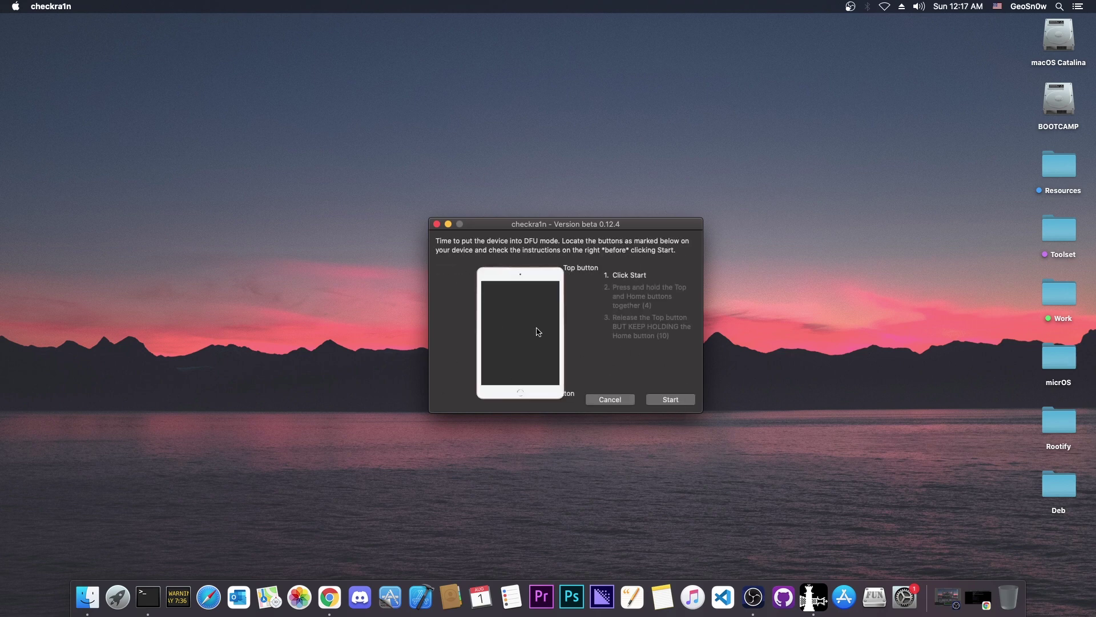
pyautogui.click(676, 395)
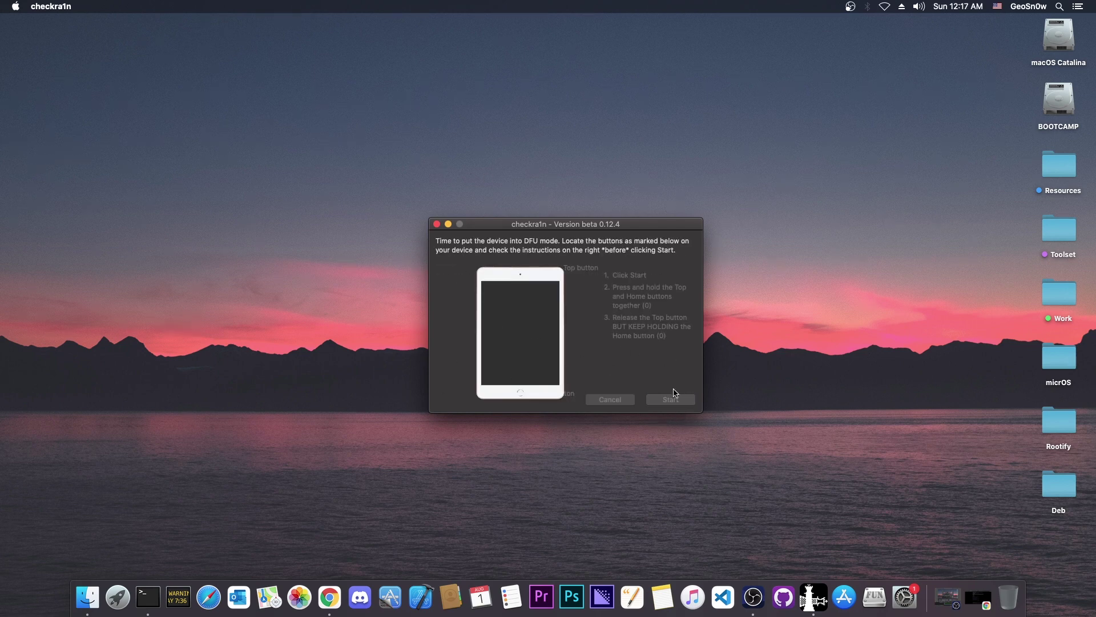
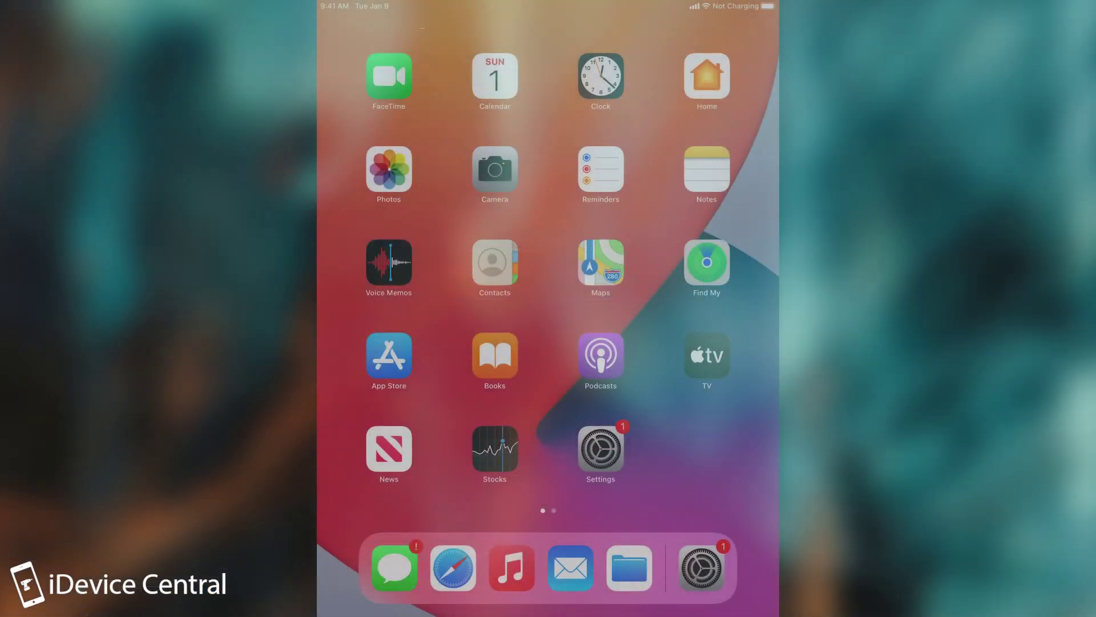
# - Move to the second home screen page to find the checkra1n loader app
pyautogui.hscroll(3, 548, 269)
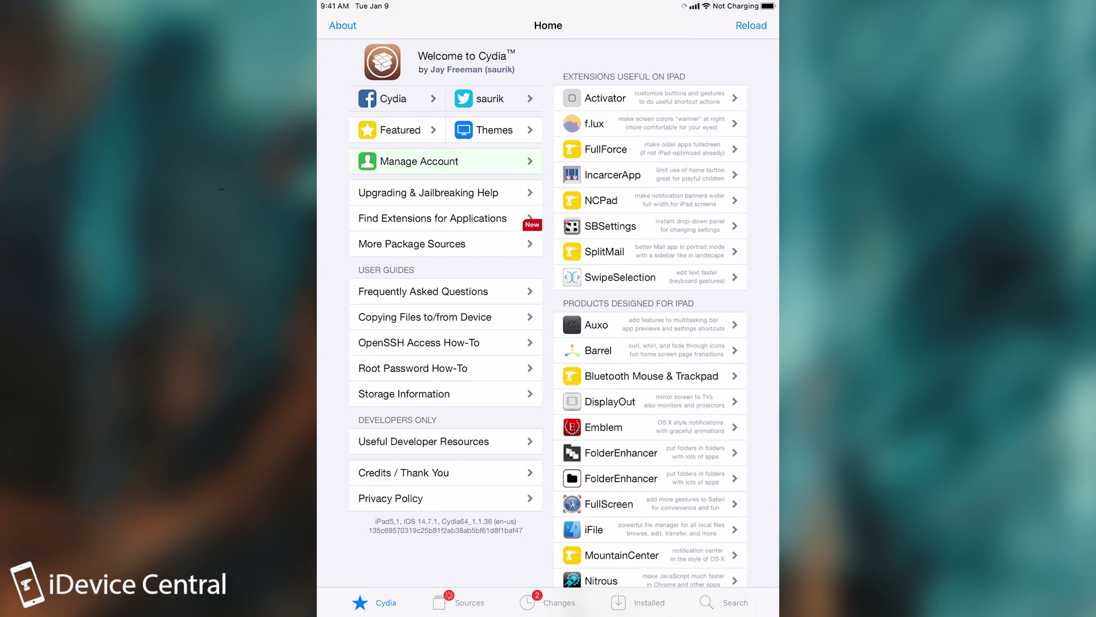
# - Run and confirm the Complete Upgrade of every out-of-date essential package, then return to Cydia Home
pyautogui.scroll(-3, 548, 308)
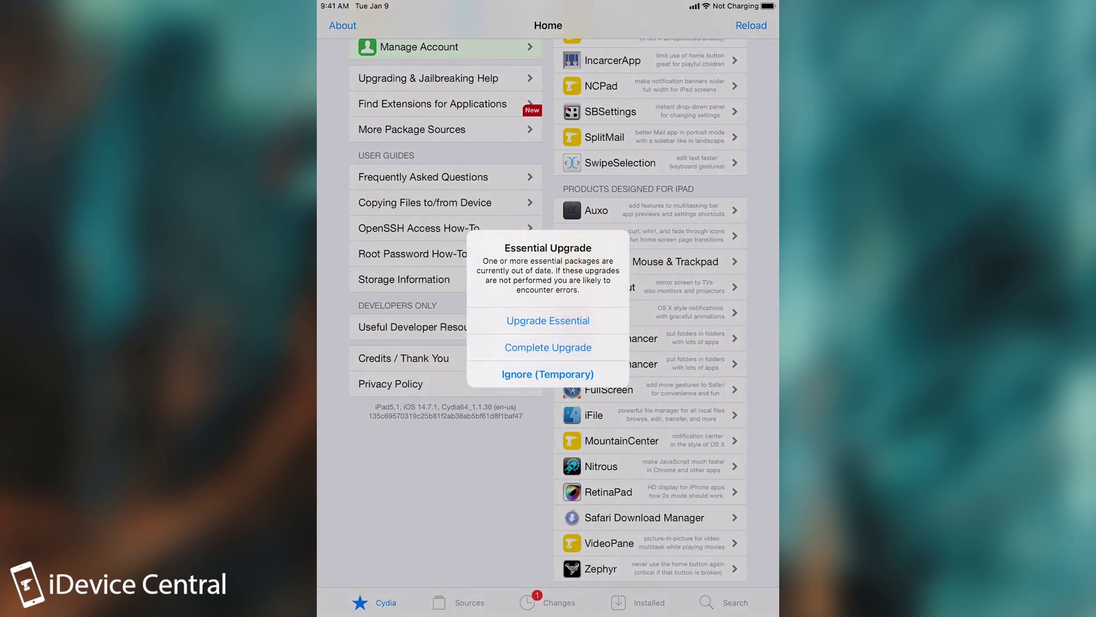
pyautogui.click(548, 347)
pyautogui.click(685, 135)
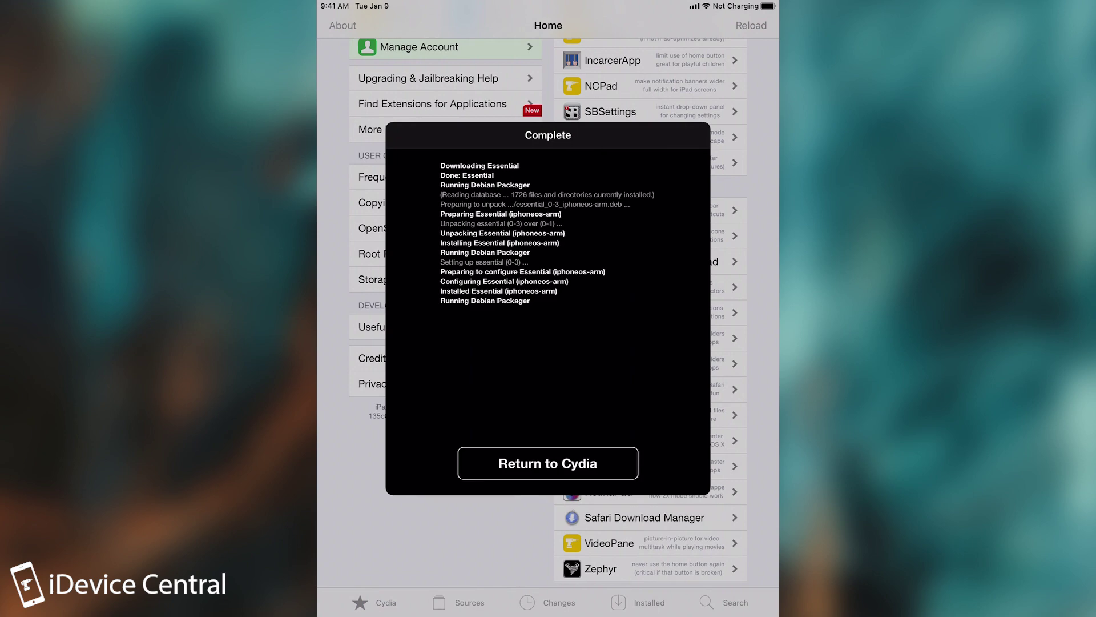
pyautogui.click(548, 463)
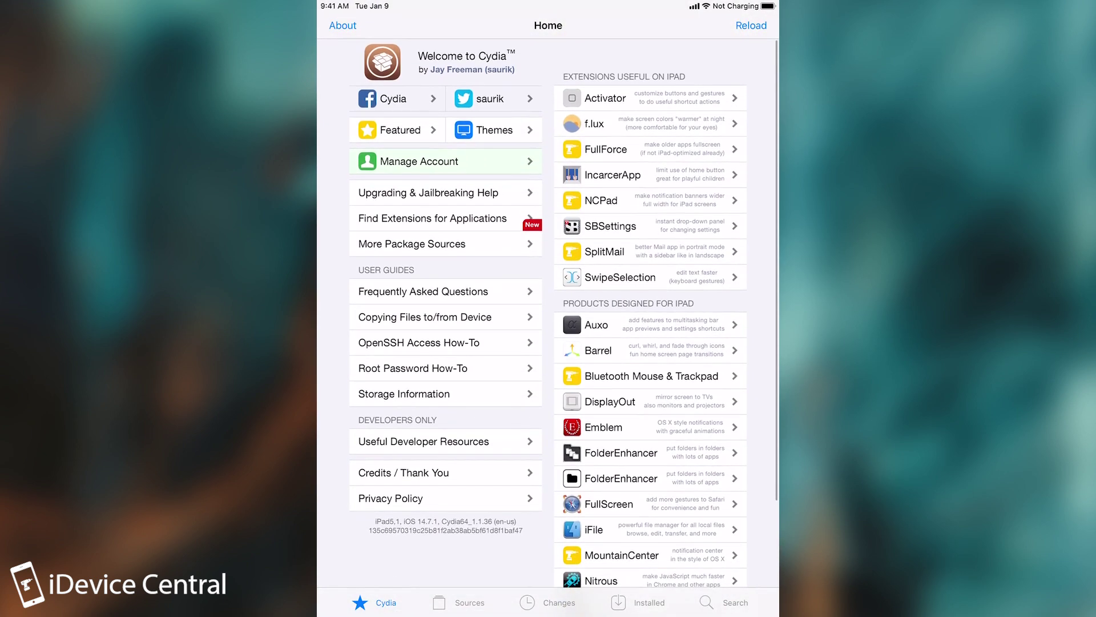
# - Search Cydia for 'Newter' and install and confirm the NewTerm 2 package
pyautogui.click(706, 602)
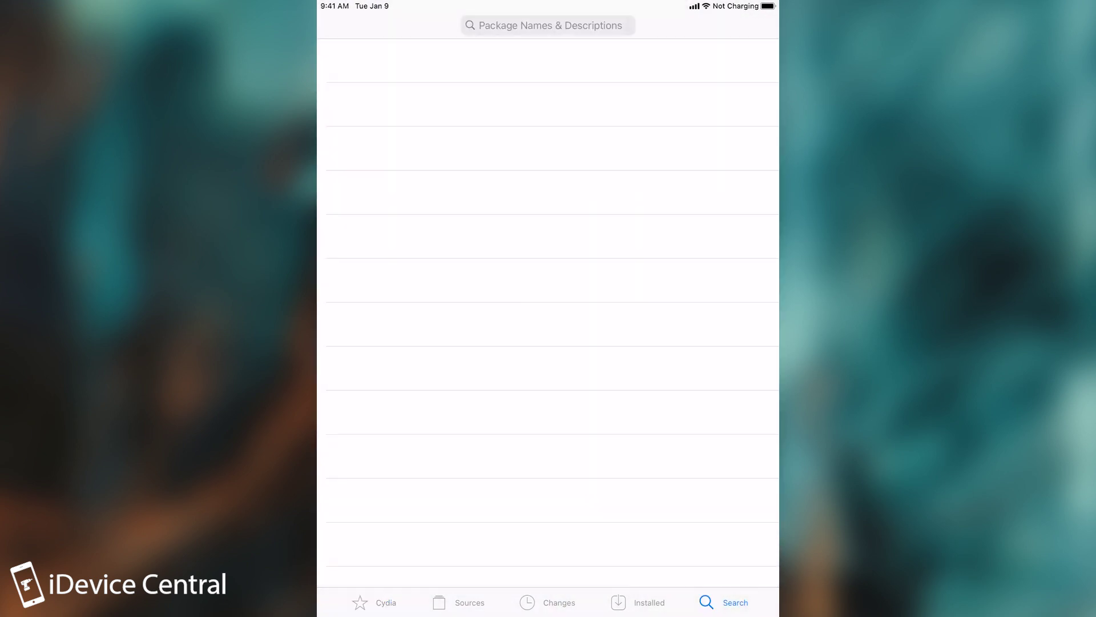
pyautogui.click(548, 26)
pyautogui.write('Newter')
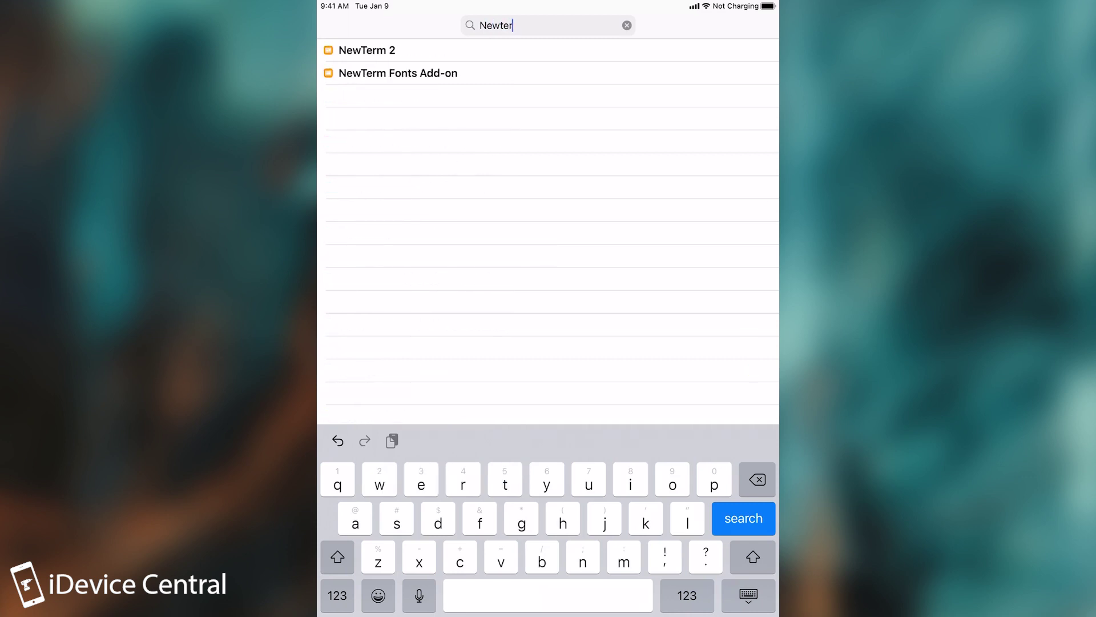
pyautogui.click(367, 50)
pyautogui.click(751, 25)
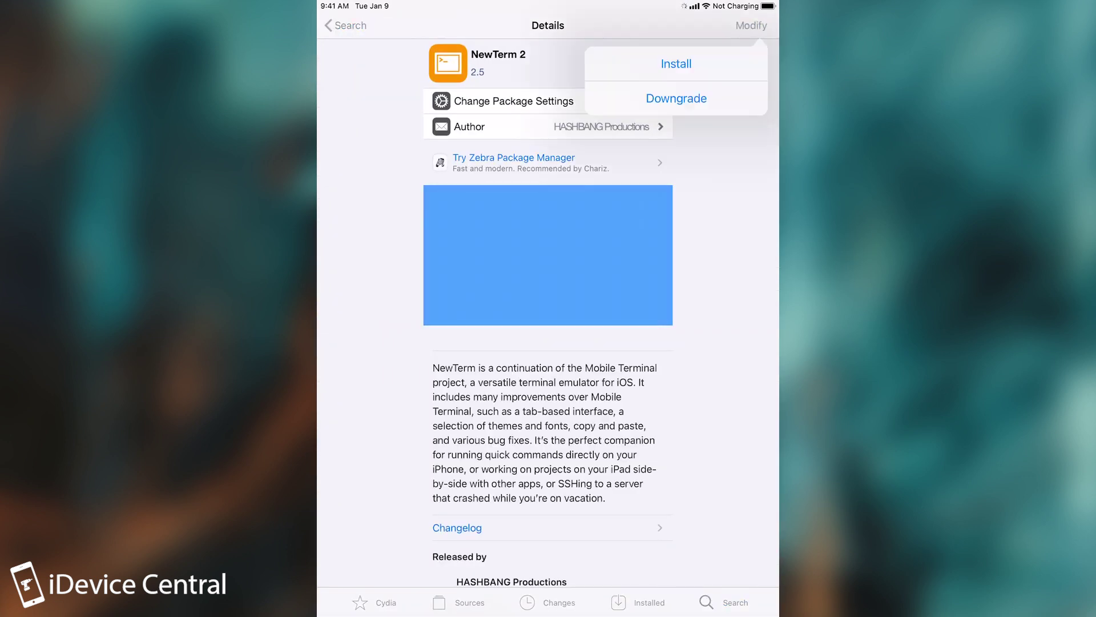
pyautogui.click(675, 59)
pyautogui.click(680, 417)
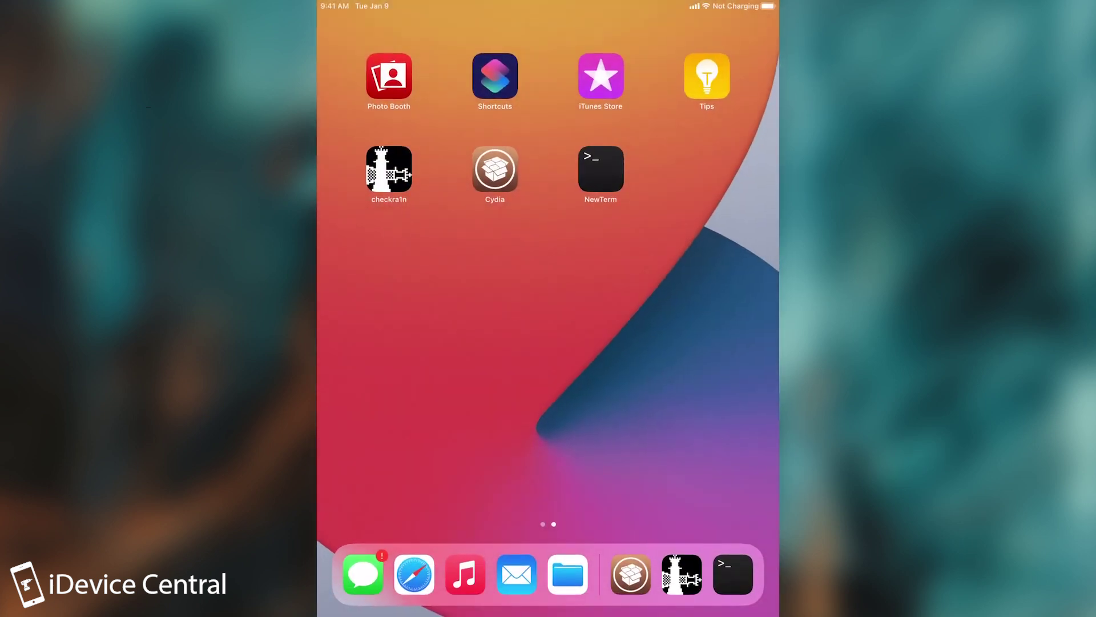
# - Go back to home screen page 1, with NewTerm now beside Cydia and checkra1n
pyautogui.moveTo(434, 343); pyautogui.dragTo(662, 343)
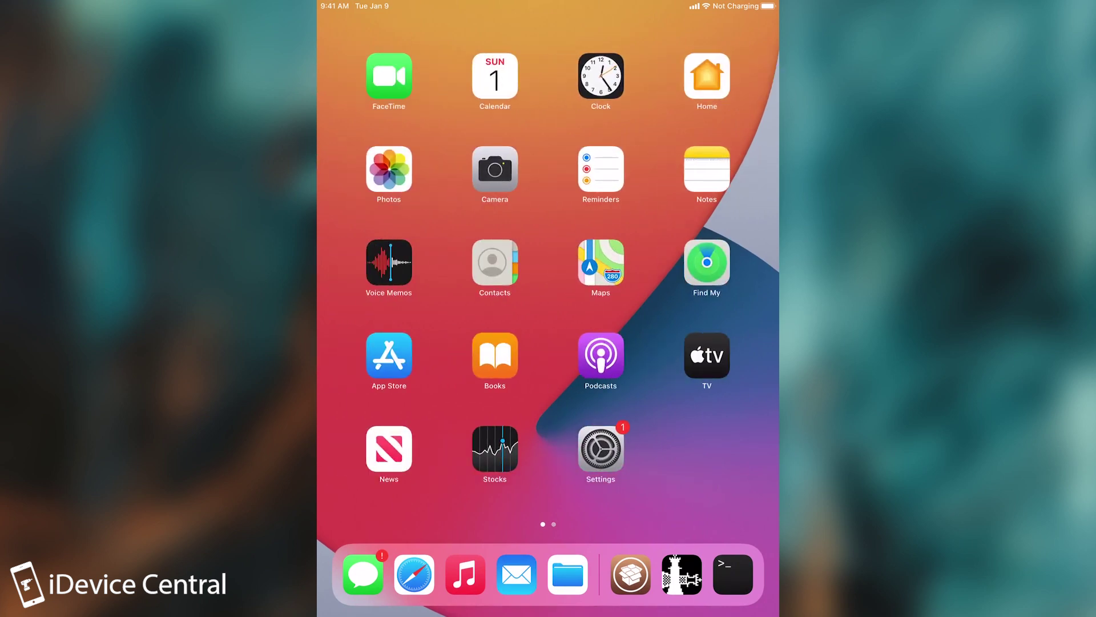